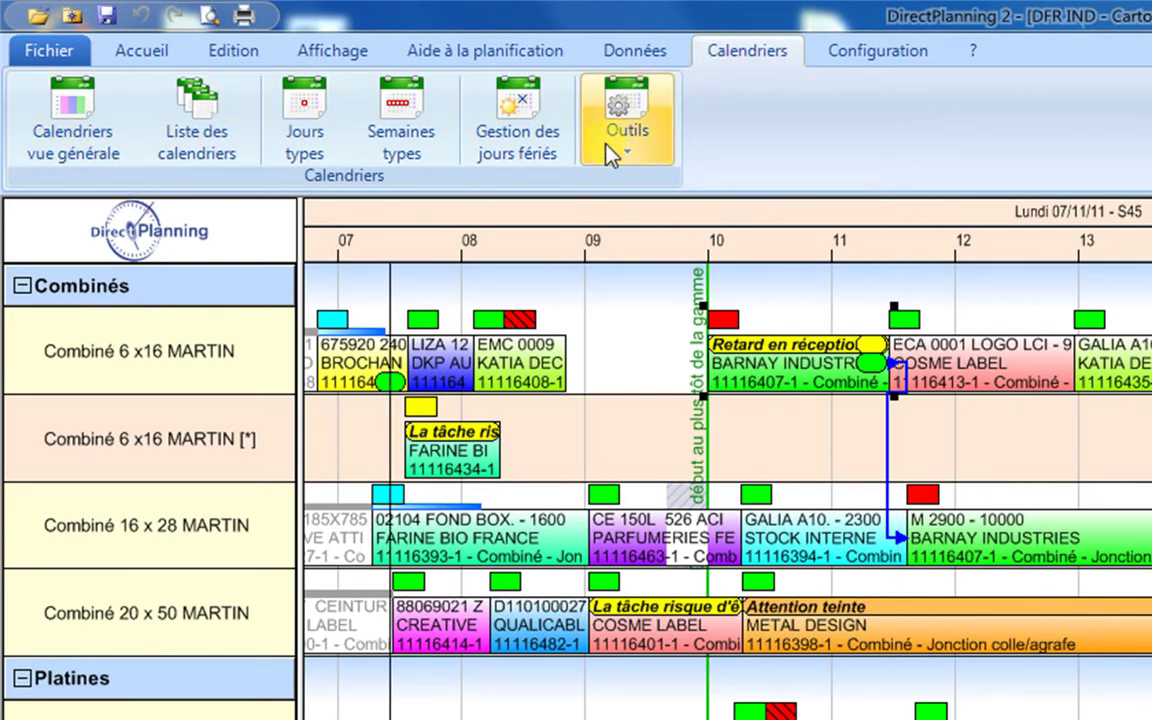
# Review the shifts and breaks of the 3x8 and "Jour std : 7h - 15h15" day types, leaving their definitions unmodified.
pyautogui.click(316, 106)
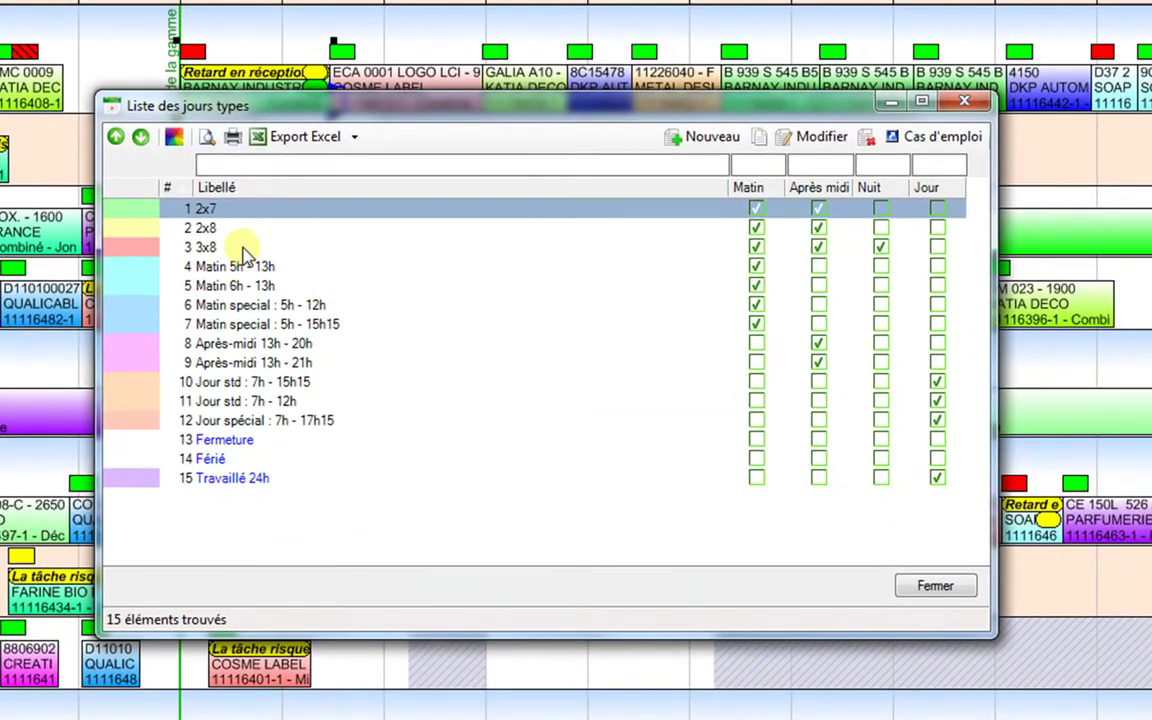
pyautogui.doubleClick(237, 254)
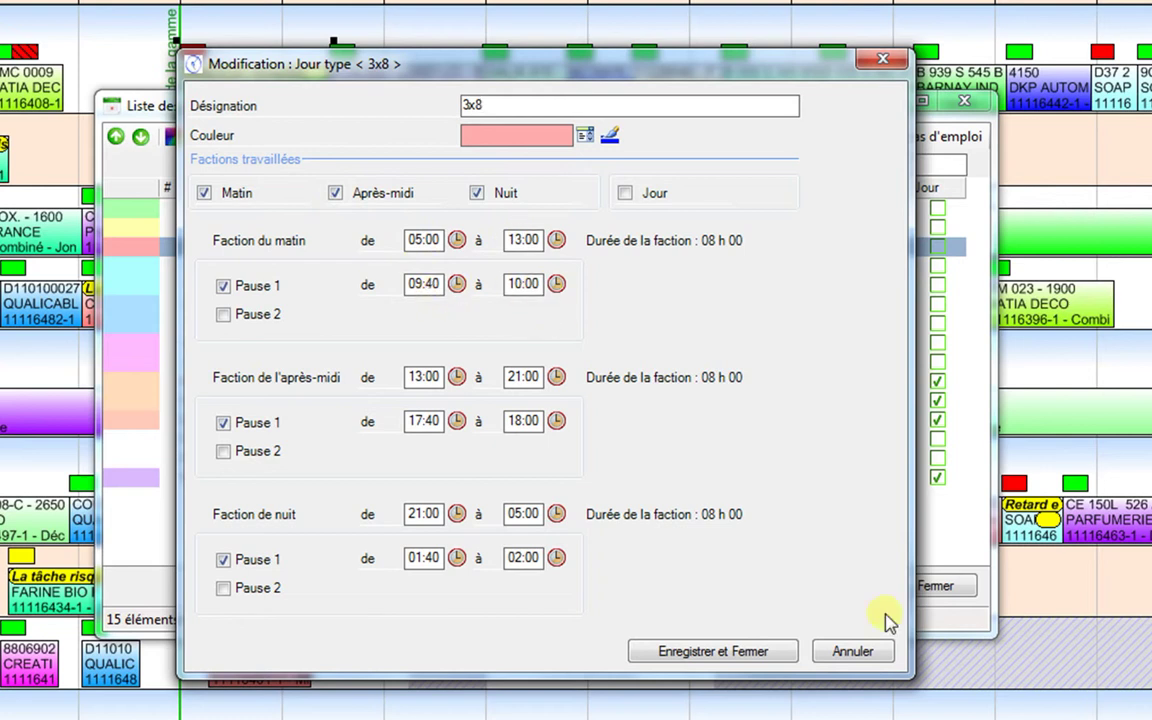
pyautogui.click(849, 652)
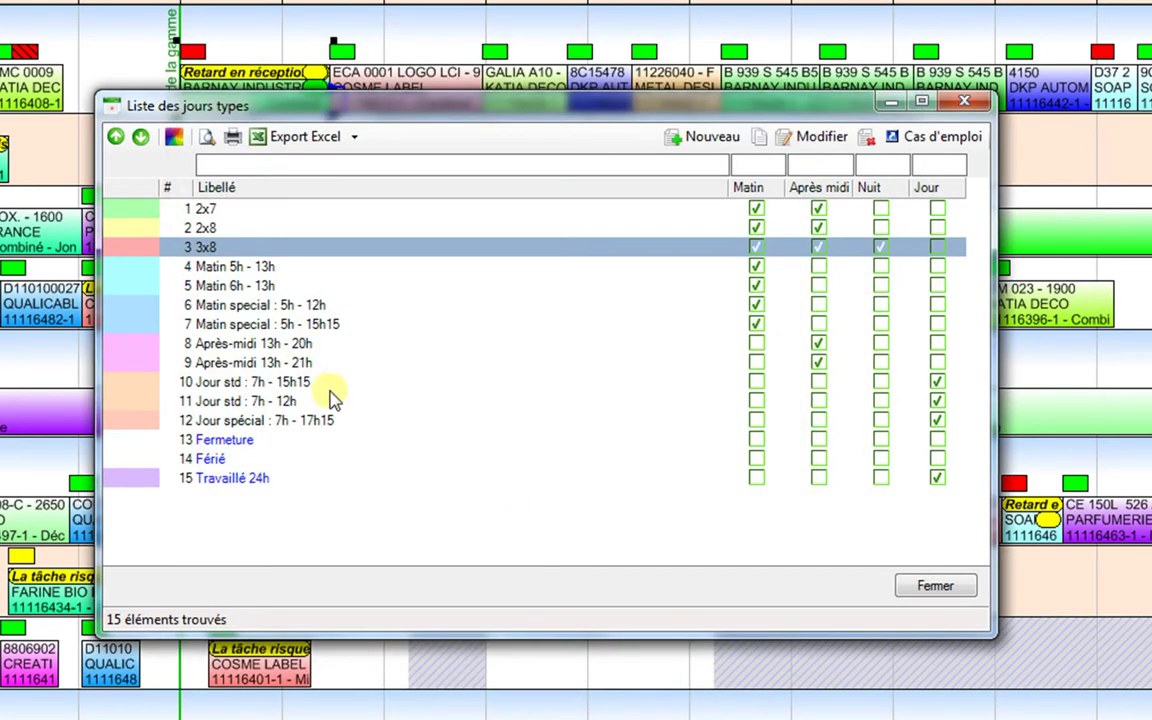
pyautogui.doubleClick(252, 385)
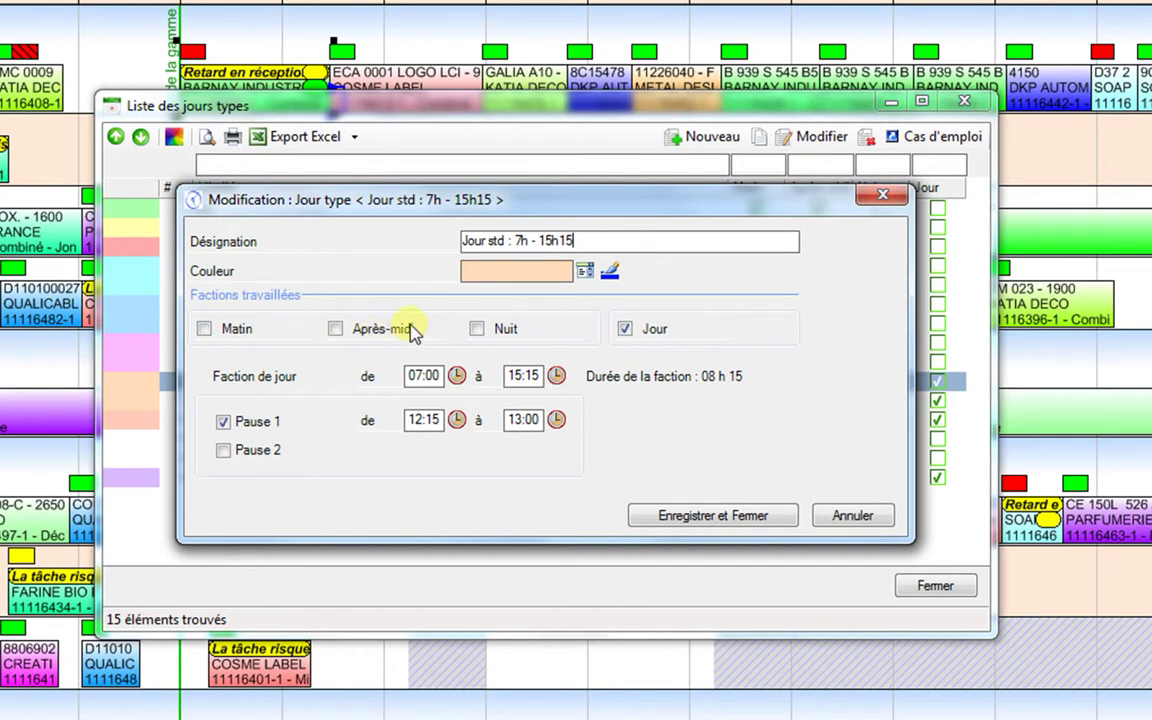
pyautogui.click(815, 515)
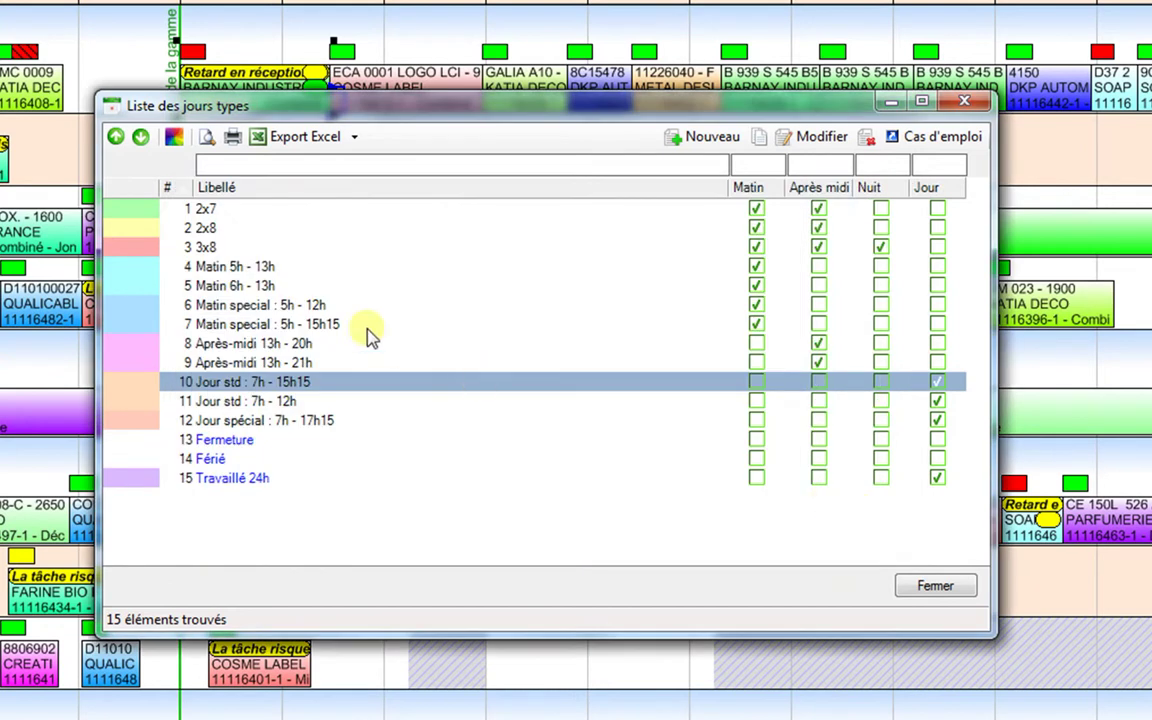
pyautogui.doubleClick(205, 246)
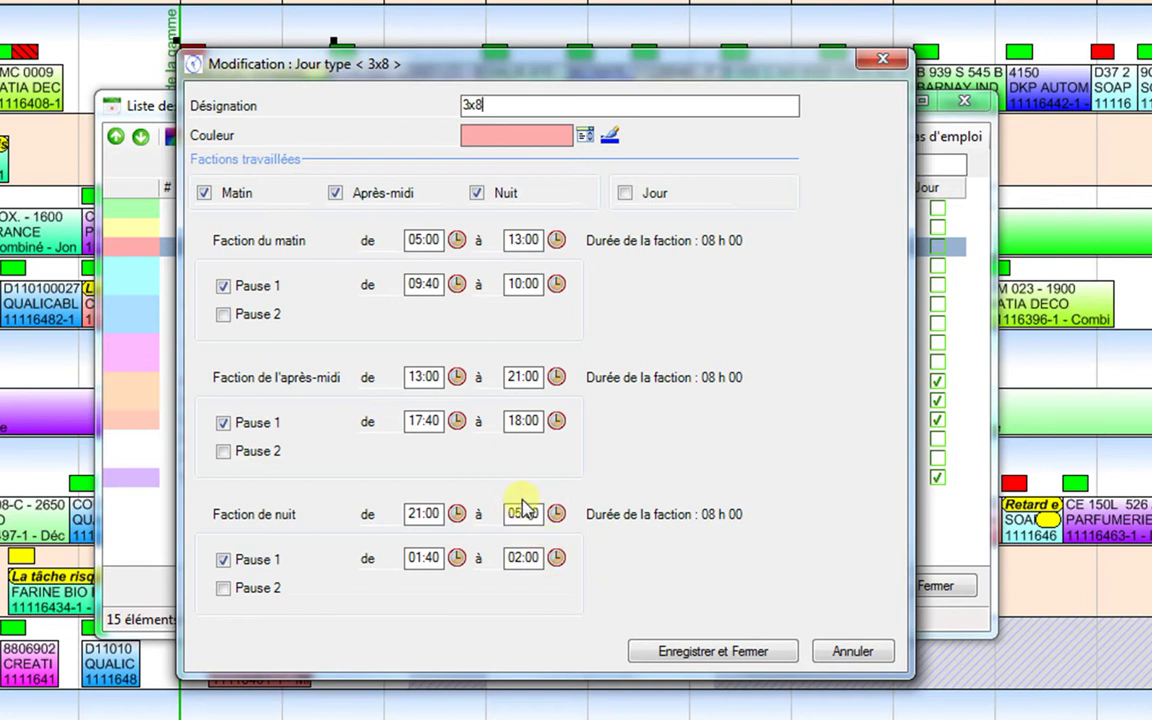
pyautogui.click(845, 653)
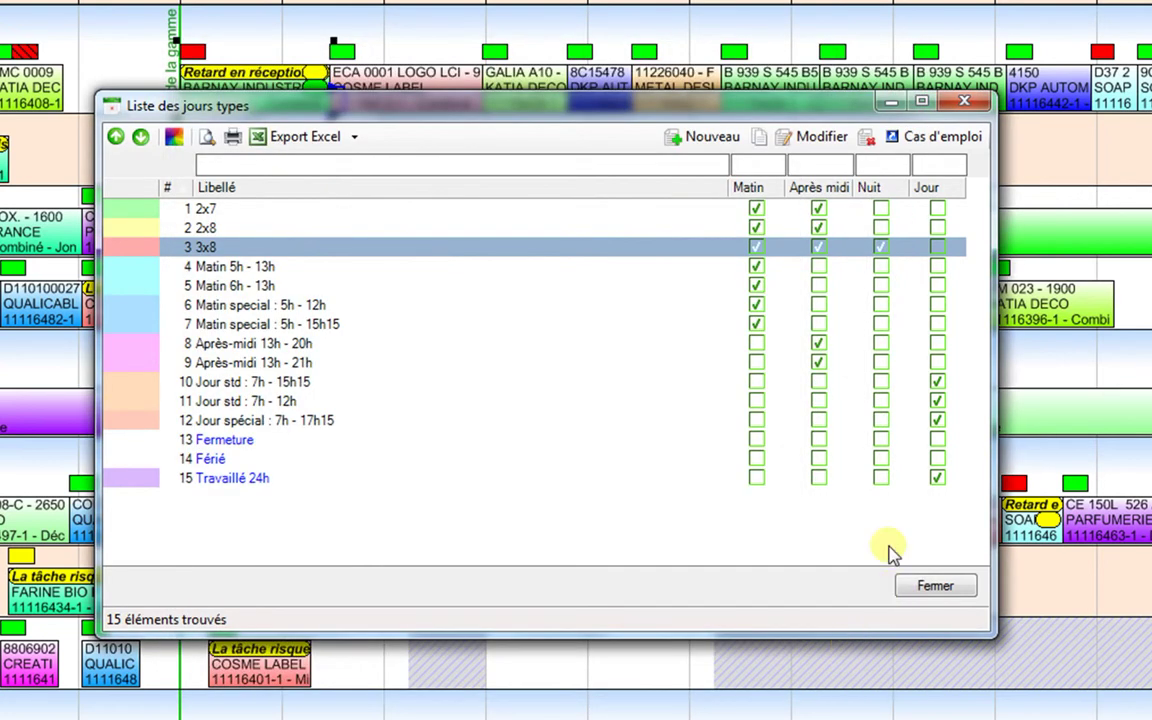
pyautogui.click(944, 589)
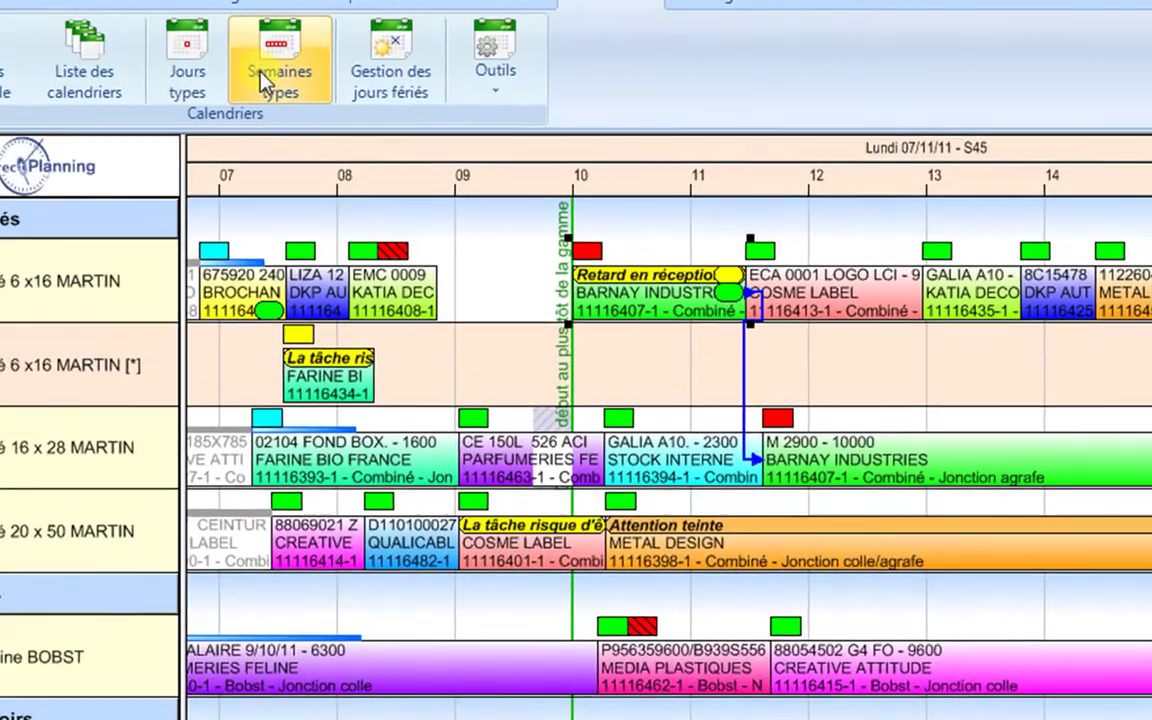
# Review the daily schedules and colours of the "2x8 + Samedi 5h-13h" week type, then close the week type list.
pyautogui.click(380, 135)
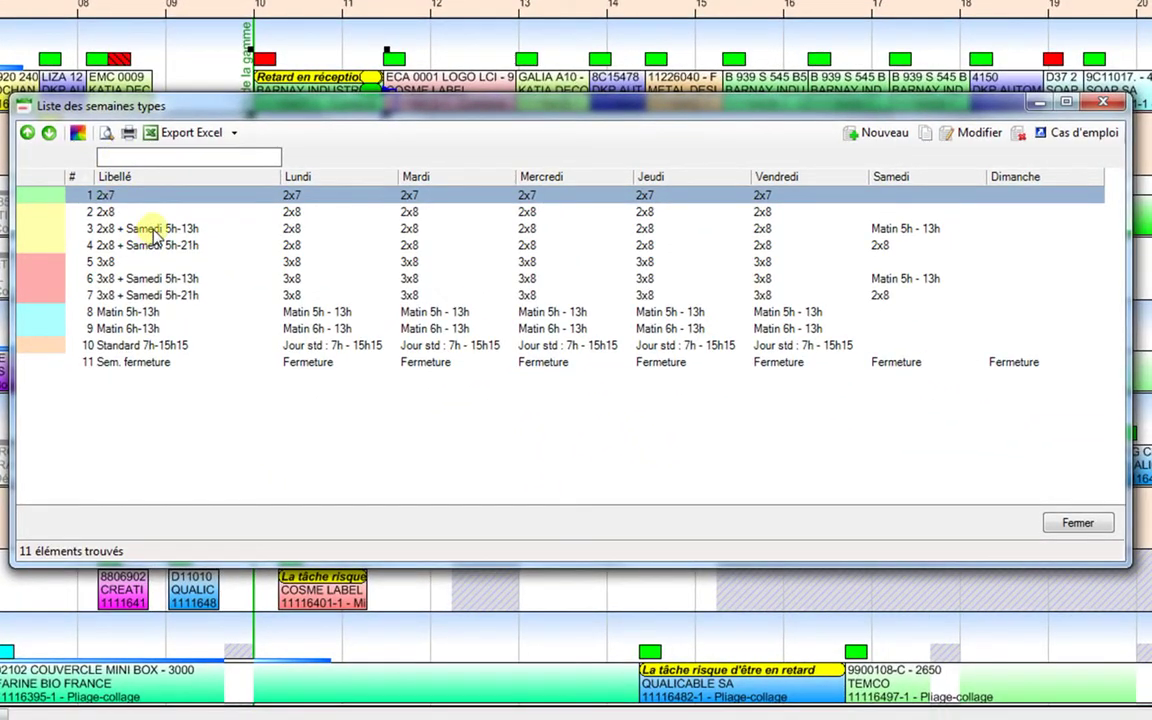
pyautogui.doubleClick(155, 229)
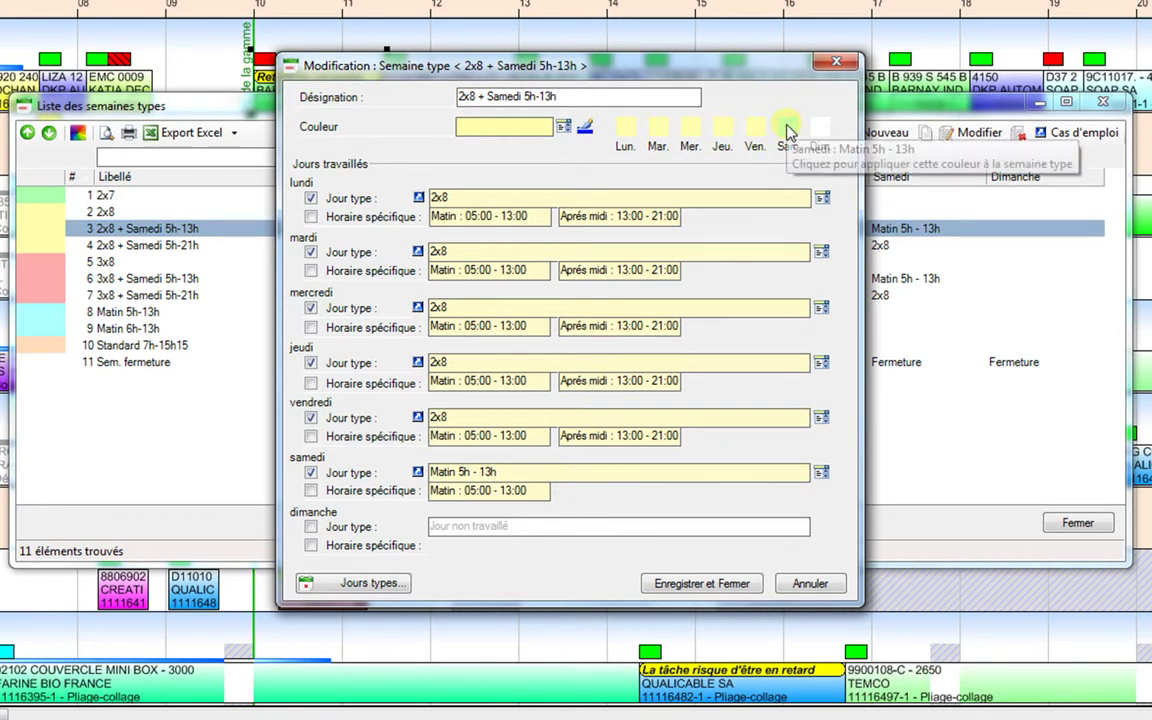
pyautogui.click(722, 130)
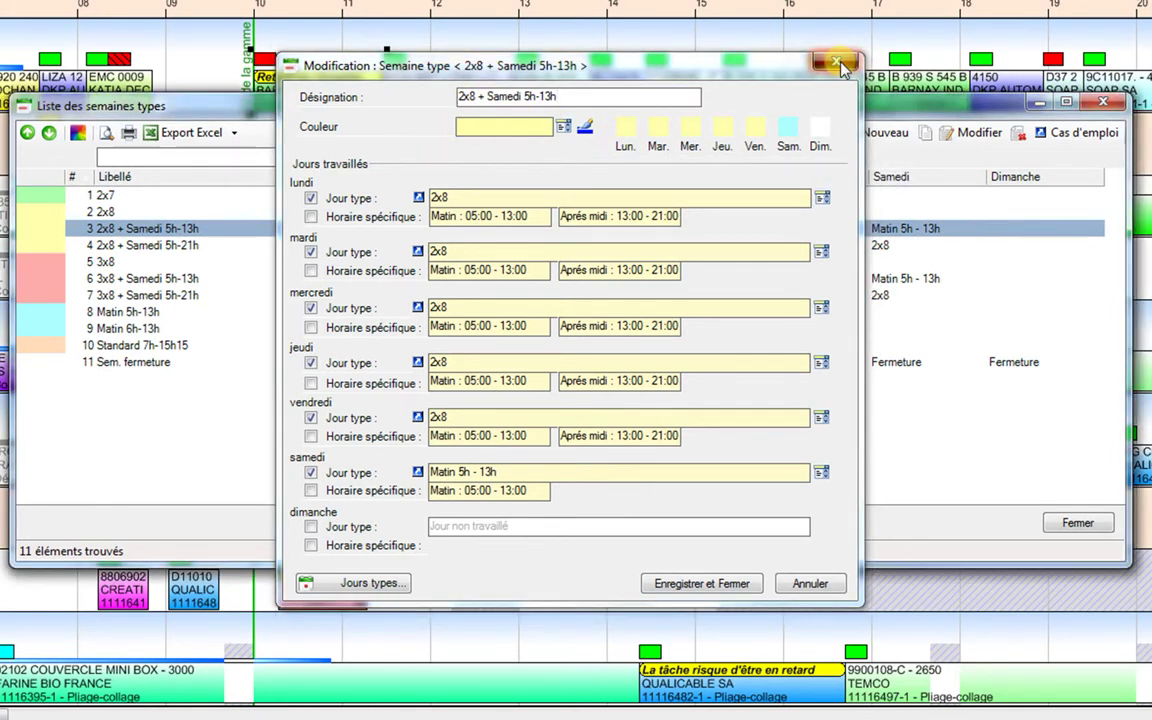
pyautogui.click(840, 65)
pyautogui.click(1108, 103)
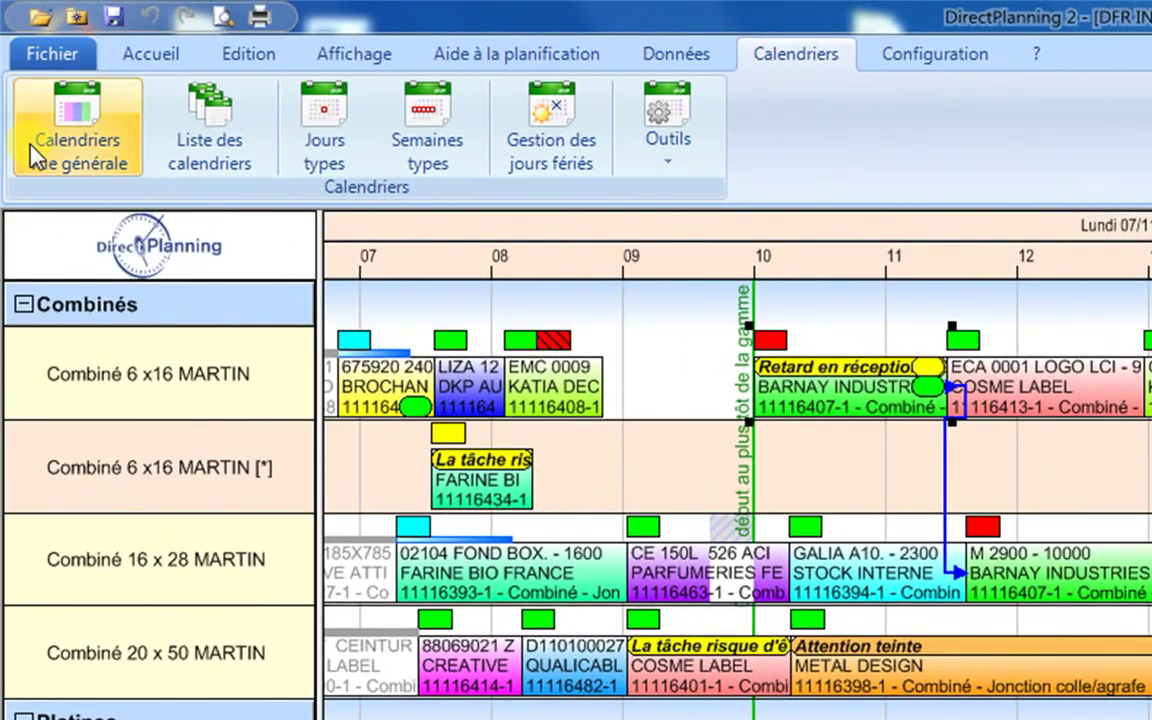
# Examine the 2011 general calendar view across its weeks and machines, including the machine selection options.
pyautogui.click(58, 128)
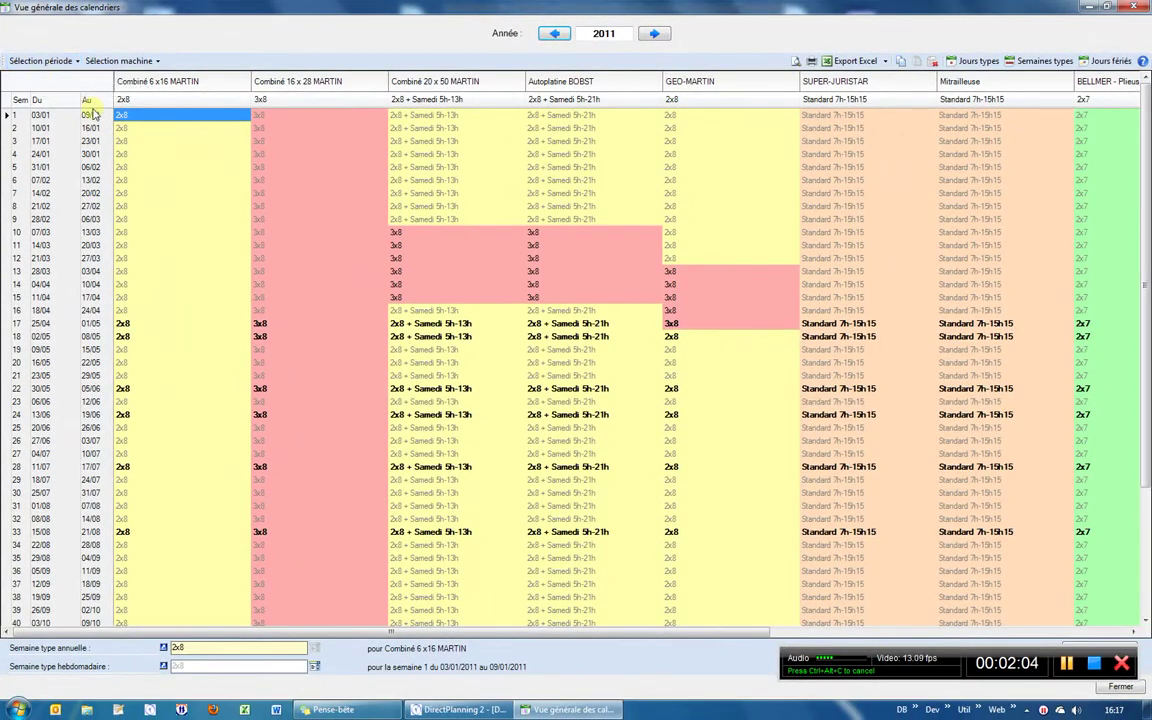
pyautogui.click(62, 218)
pyautogui.scroll(-5, 60, 220)
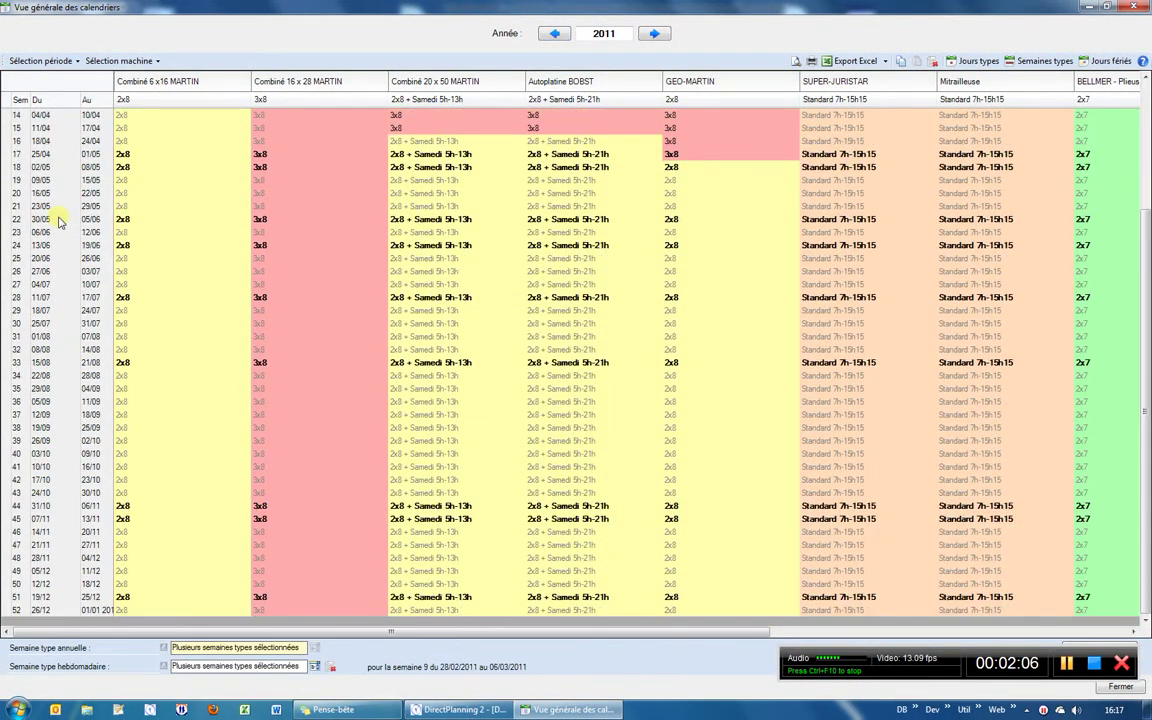
pyautogui.scroll(5, 58, 218)
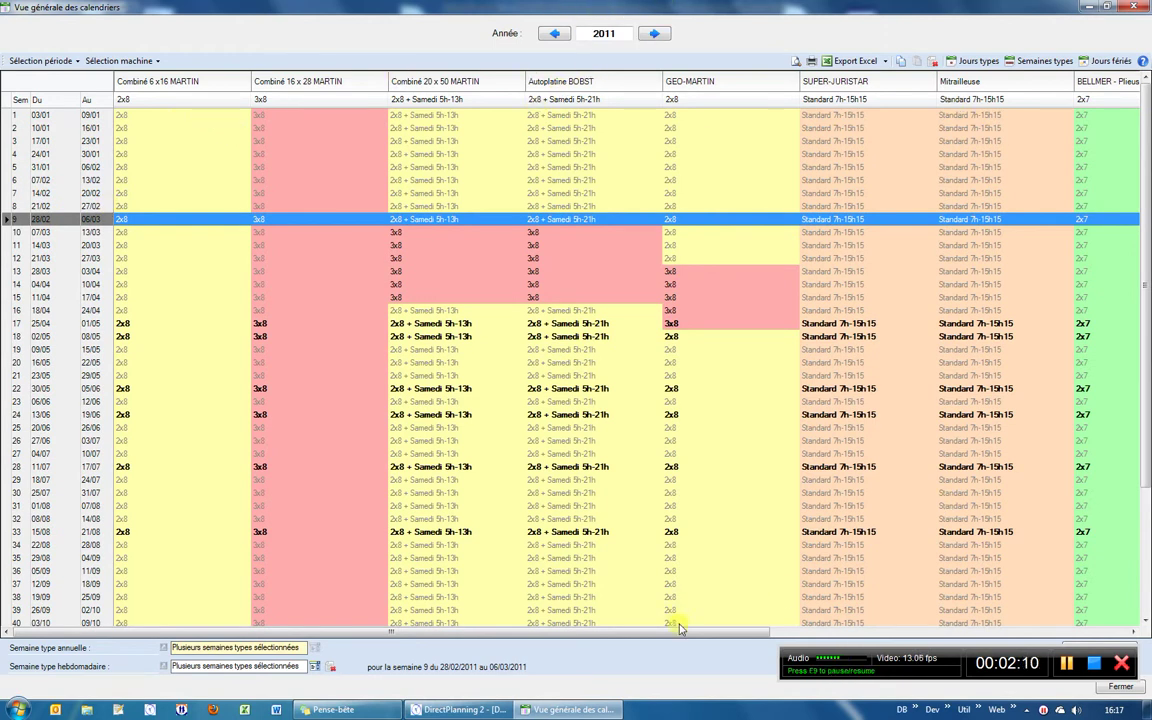
pyautogui.moveTo(689, 632); pyautogui.dragTo(478, 638)
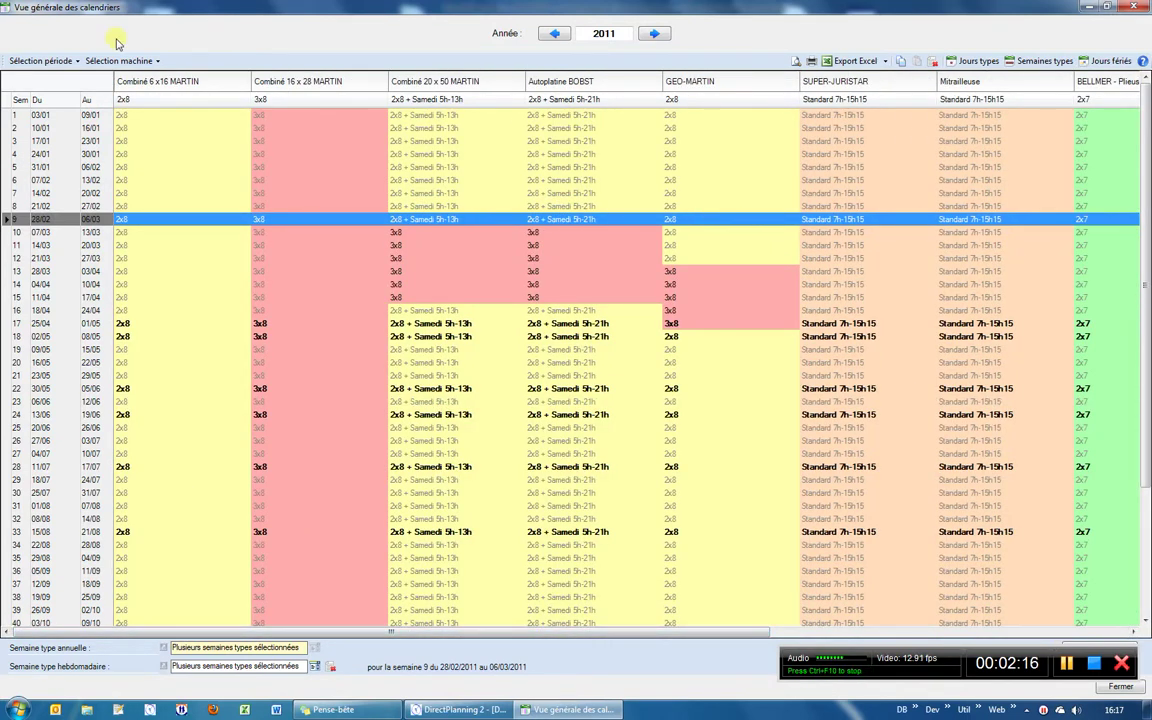
pyautogui.click(132, 64)
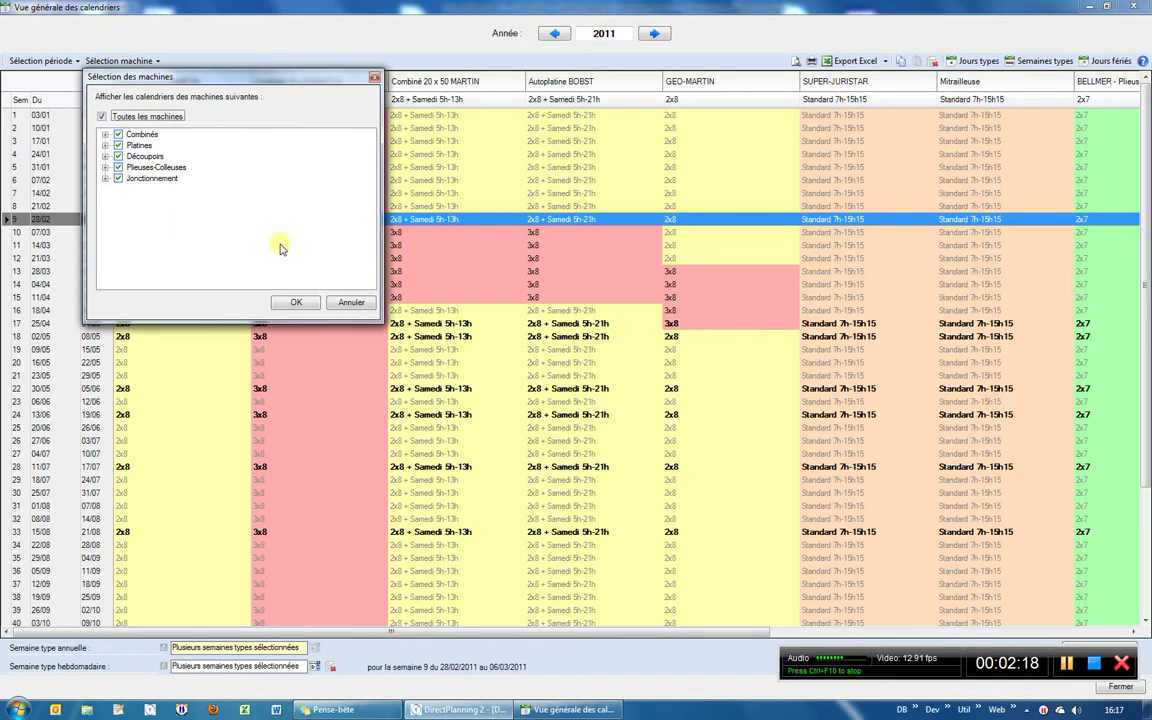
pyautogui.click(338, 303)
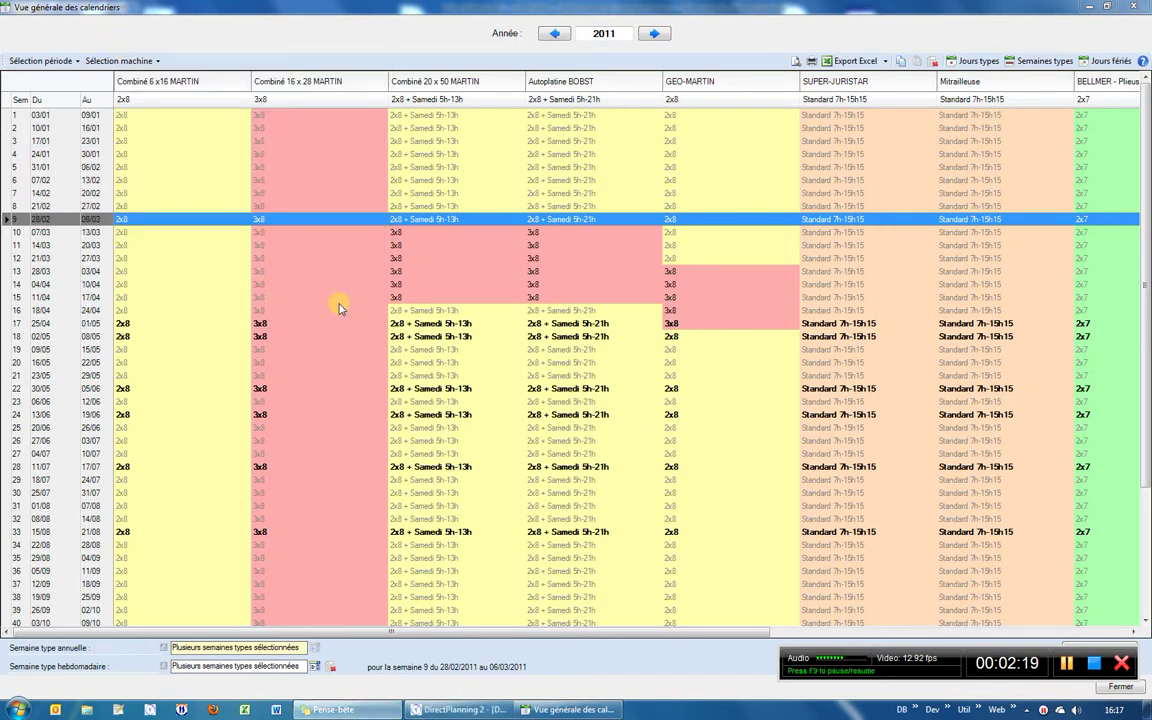
# Assign the 3x8 week type to weeks 16–21 of Combiné 20 x 50 MARTIN and weeks 20–23 of Autoplatine BOBST.
pyautogui.click(479, 158)
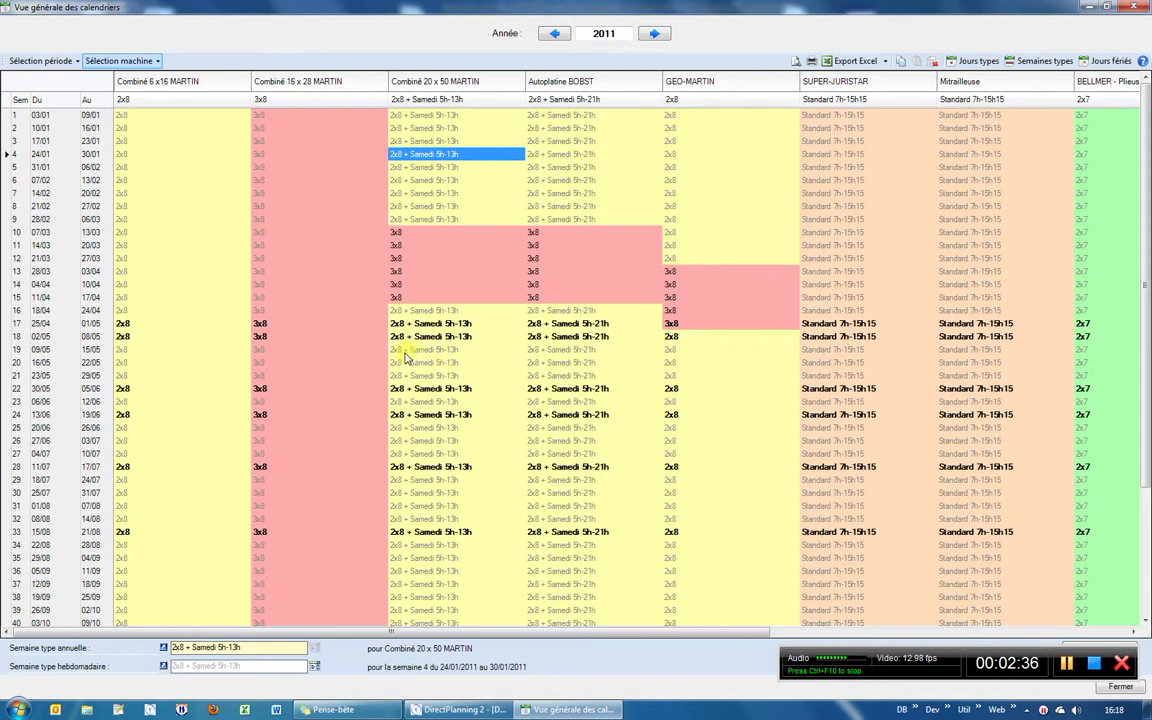
pyautogui.click(414, 311)
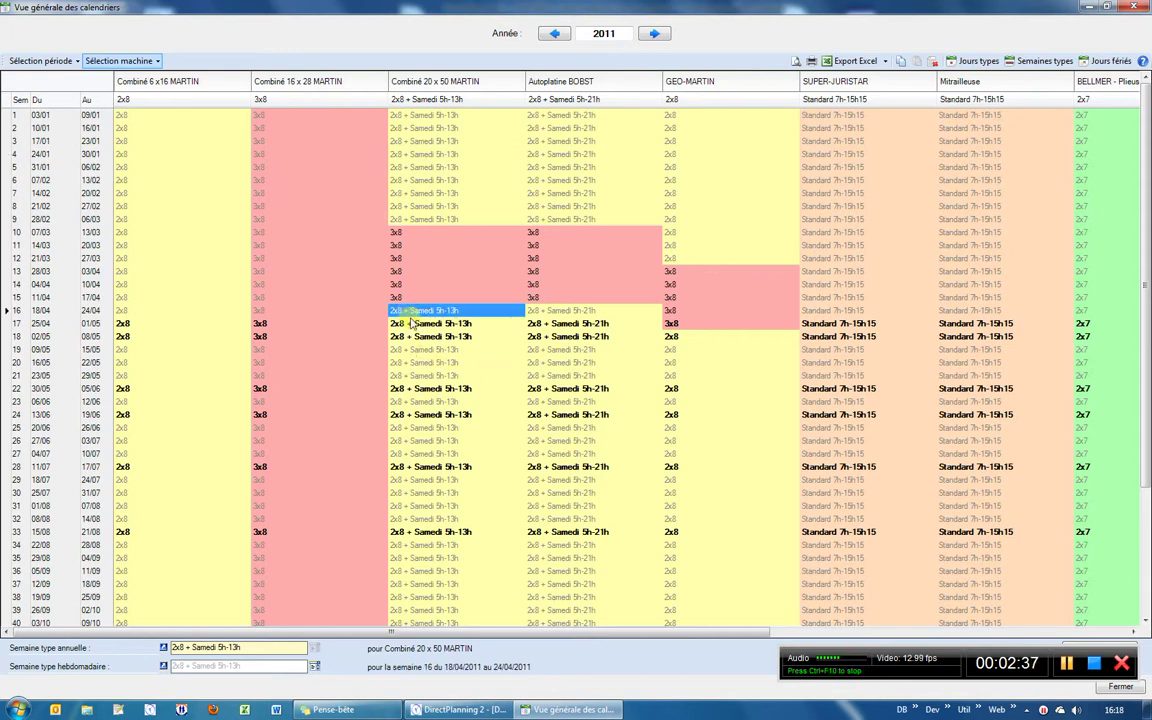
pyautogui.keyDown('shift'); pyautogui.click(424, 378); pyautogui.keyUp('shift')
pyautogui.moveTo(558, 366); pyautogui.dragTo(556, 404)
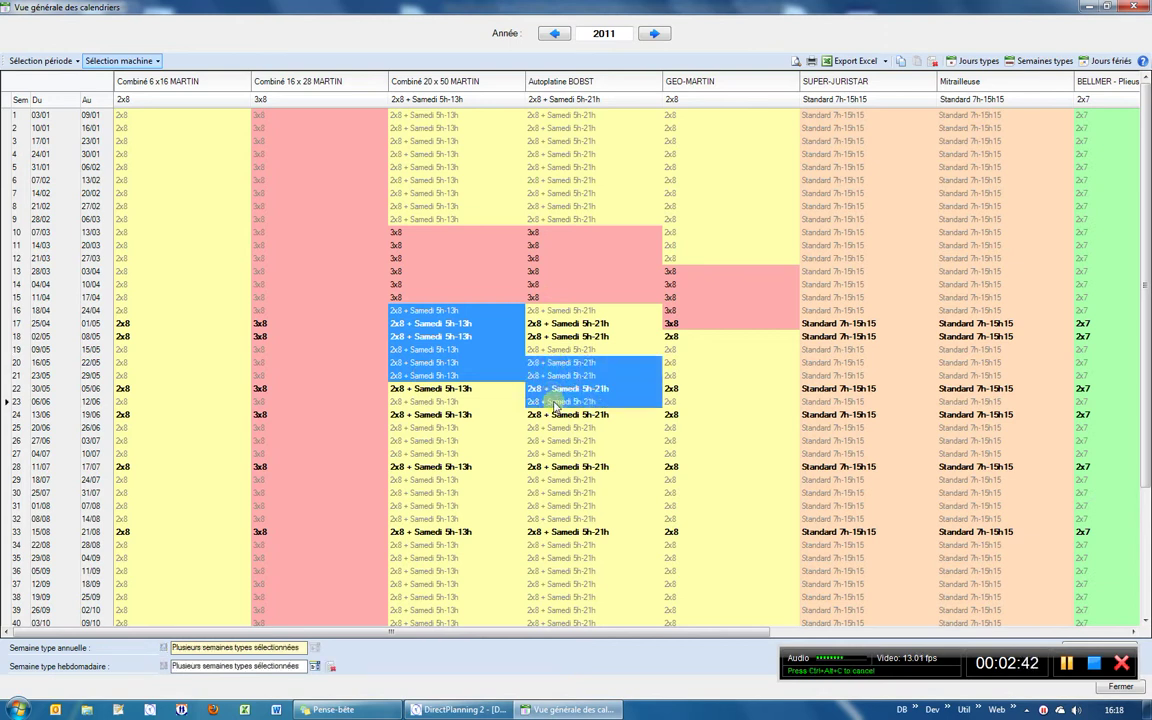
pyautogui.rightClick(552, 402)
pyautogui.moveTo(623, 409)
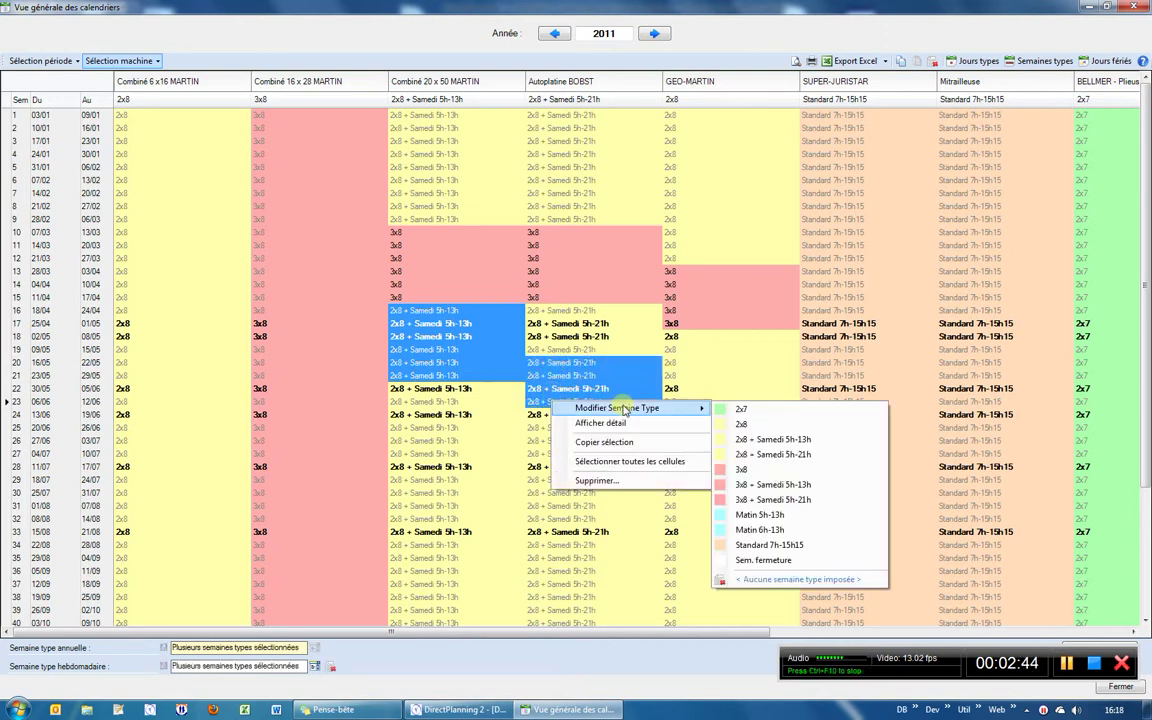
pyautogui.click(745, 469)
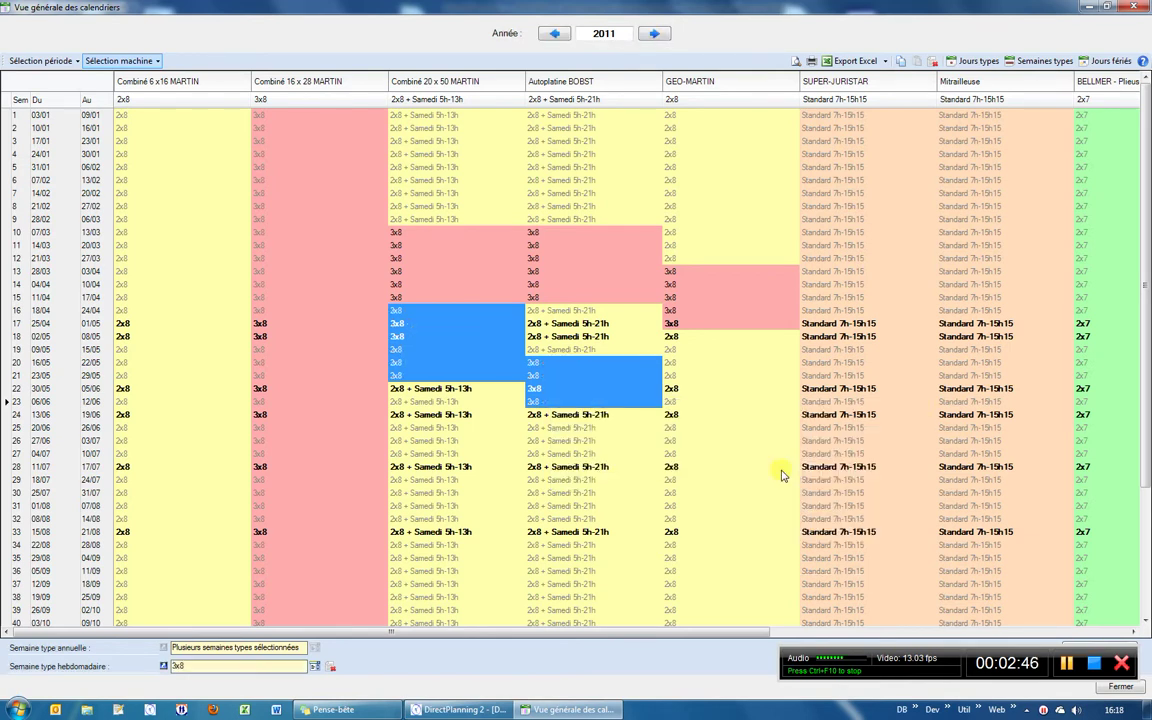
pyautogui.click(511, 489)
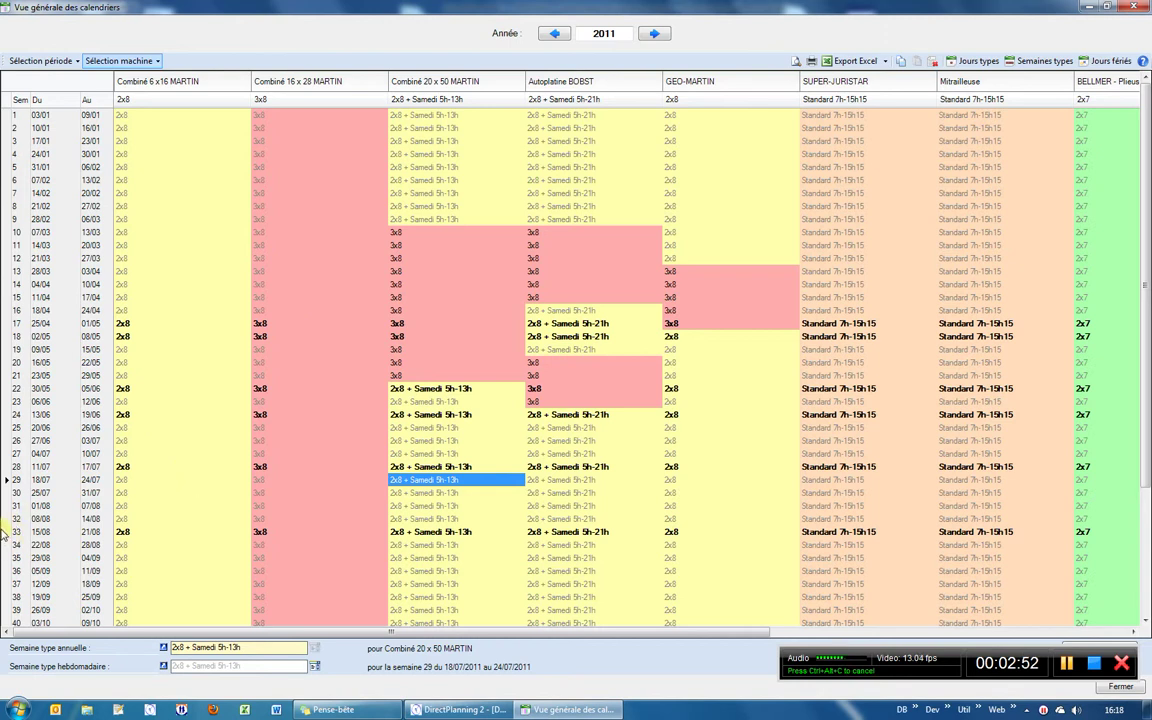
# Assign the "Sem. fermeture" week type to weeks 33–35 for all machines.
pyautogui.moveTo(6, 532); pyautogui.dragTo(30, 557)
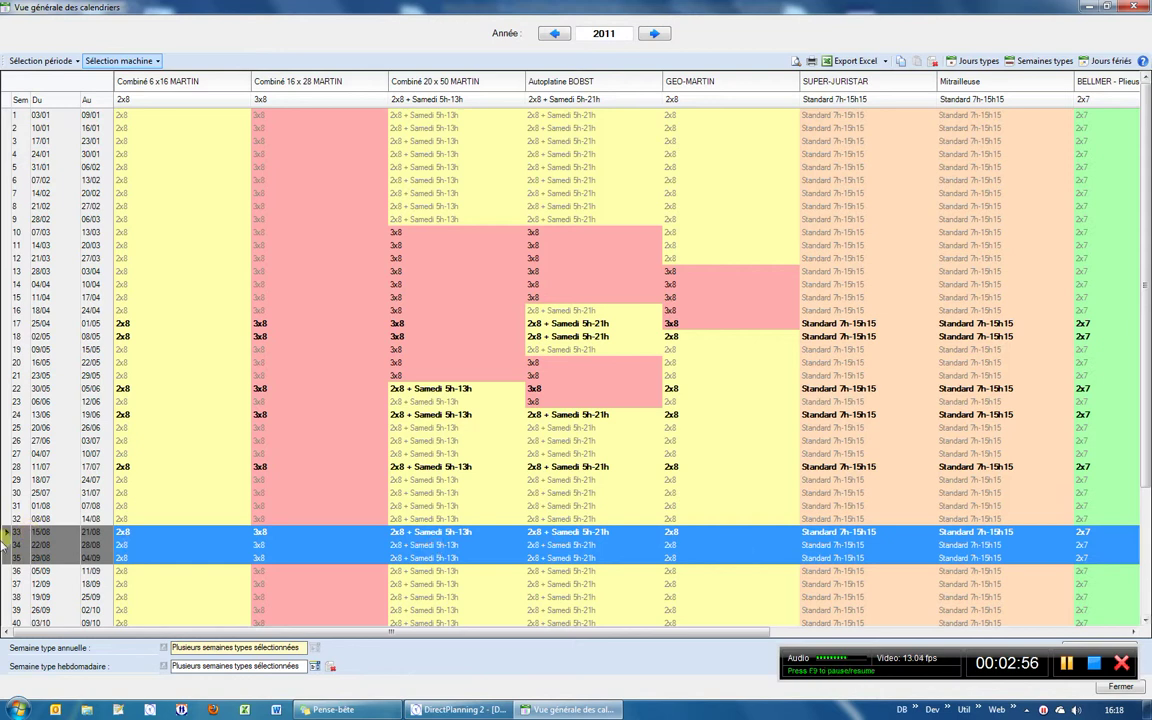
pyautogui.rightClick(61, 533)
pyautogui.moveTo(105, 540)
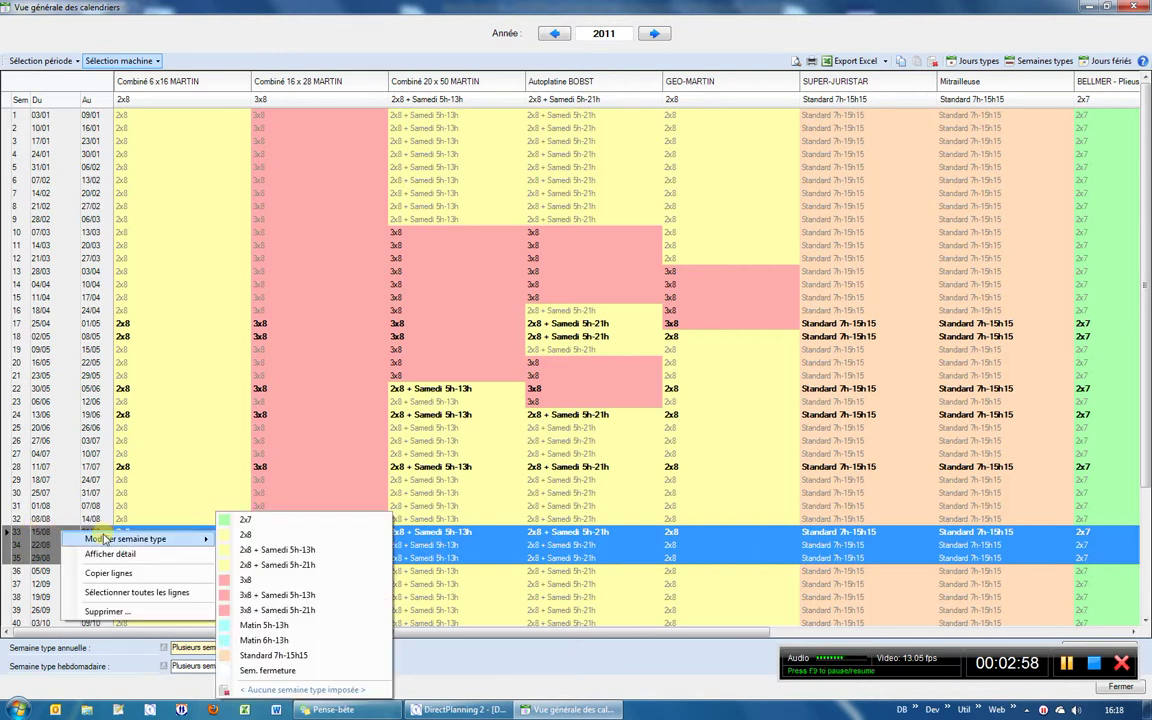
pyautogui.click(262, 670)
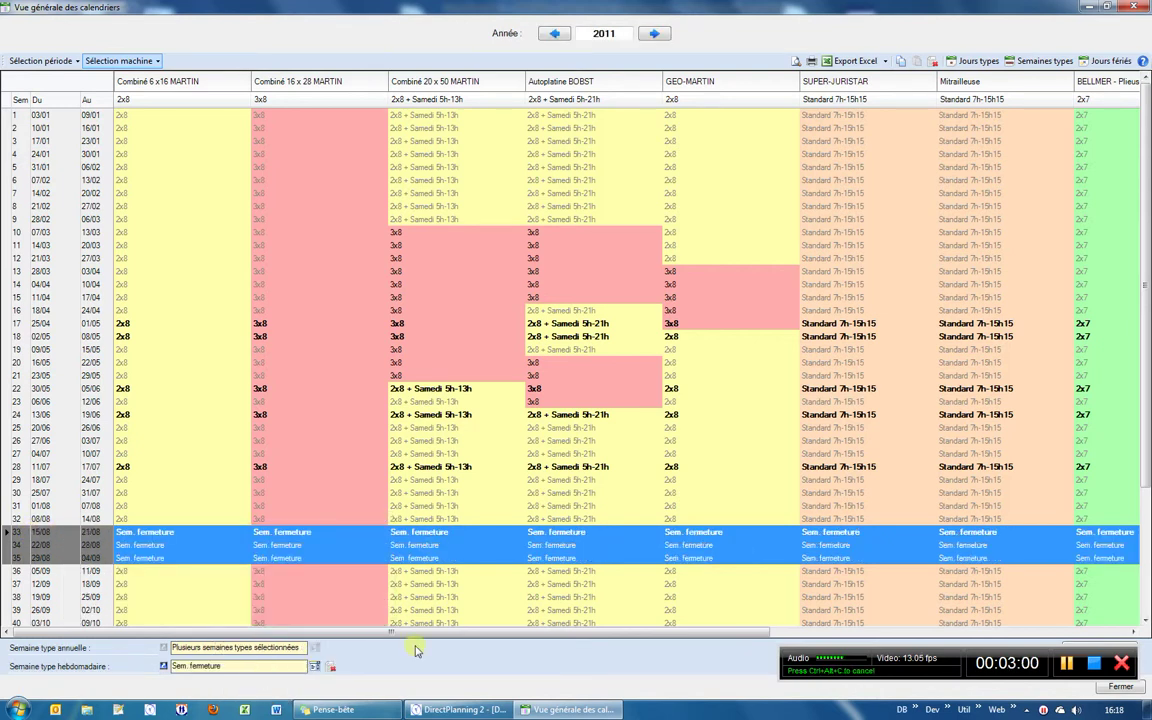
pyautogui.click(618, 505)
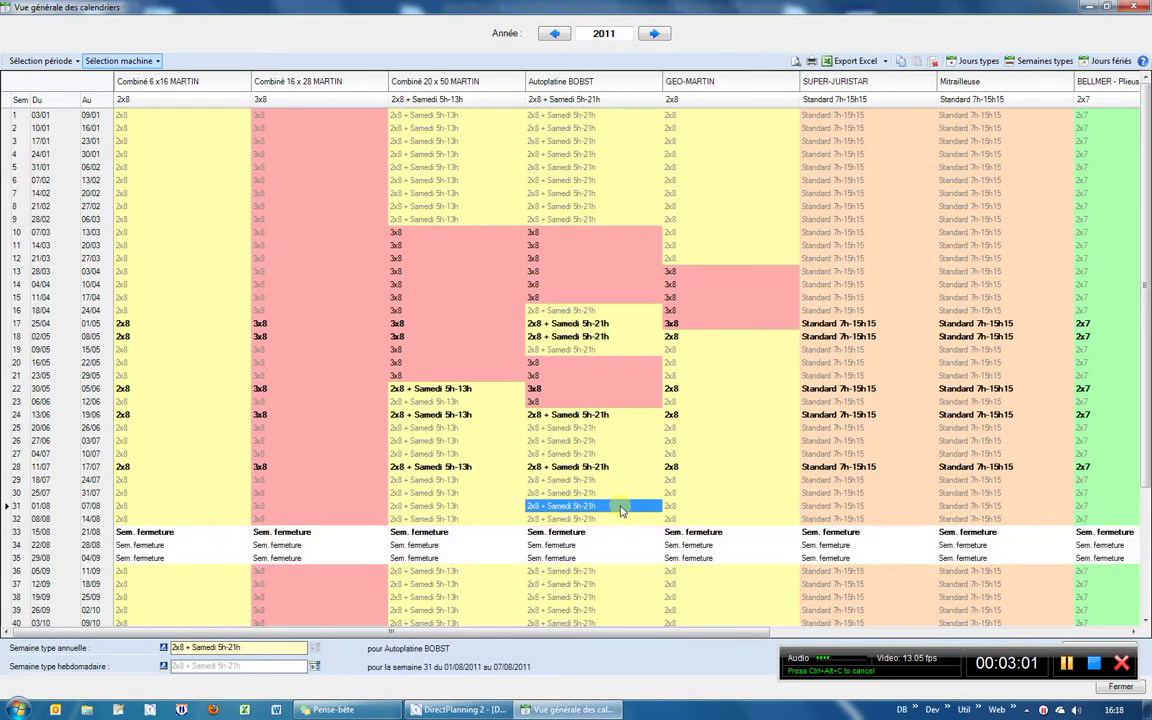
# Set week 6 of Combiné 20 x 50 MARTIN to the "Matin 5h-13h" week type.
pyautogui.click(419, 181)
pyautogui.click(420, 181)
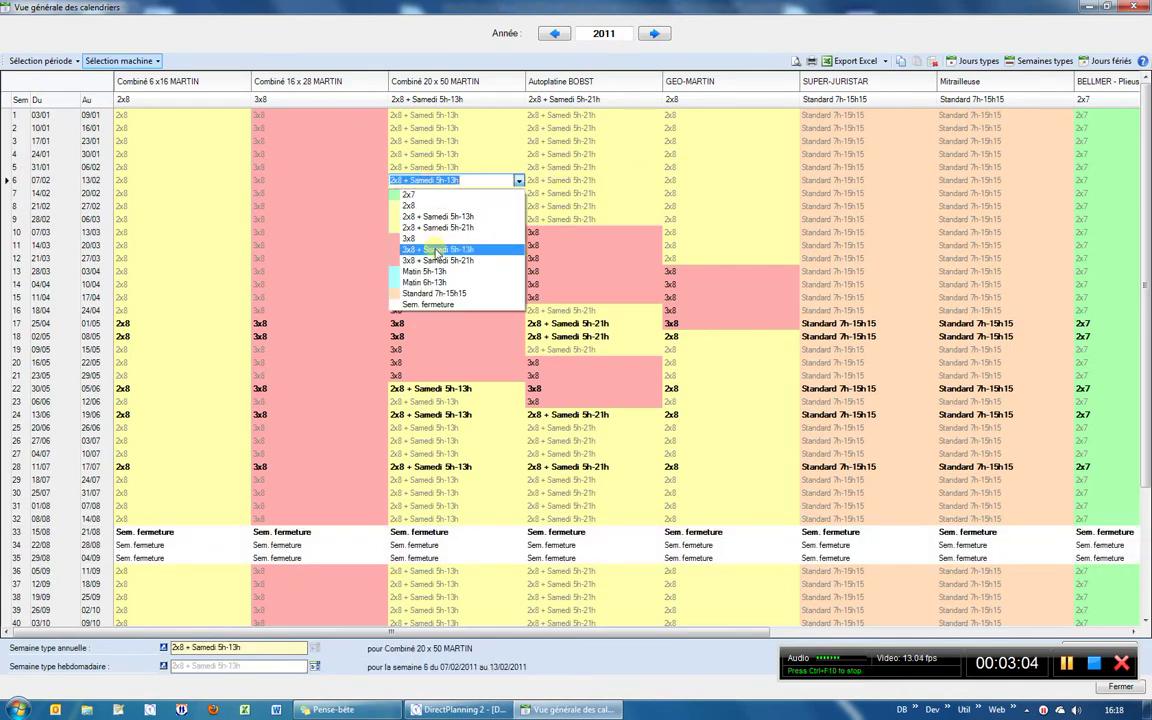
pyautogui.click(424, 271)
pyautogui.click(476, 157)
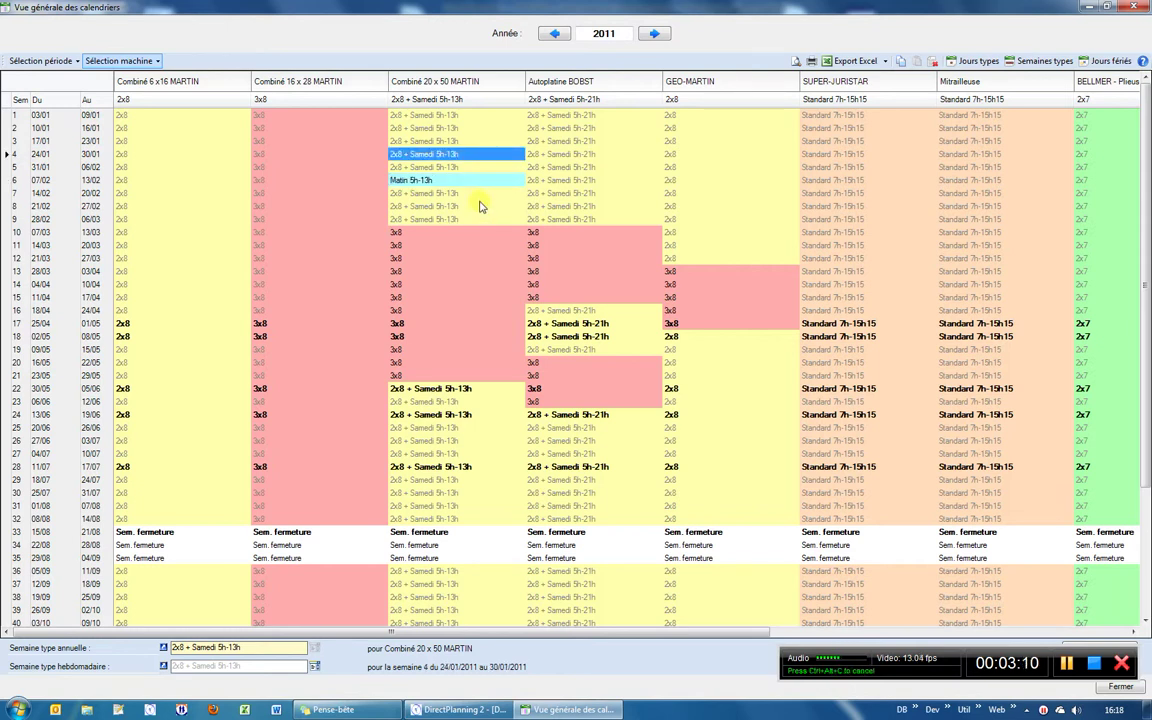
# Copy weeks 21–27 of Combiné 20 x 50 MARTIN to GEO-MARTIN starting at week 25, and close the calendar view.
pyautogui.click(430, 376)
pyautogui.keyDown('shift'); pyautogui.click(428, 452); pyautogui.keyUp('shift')
pyautogui.rightClick(424, 447)
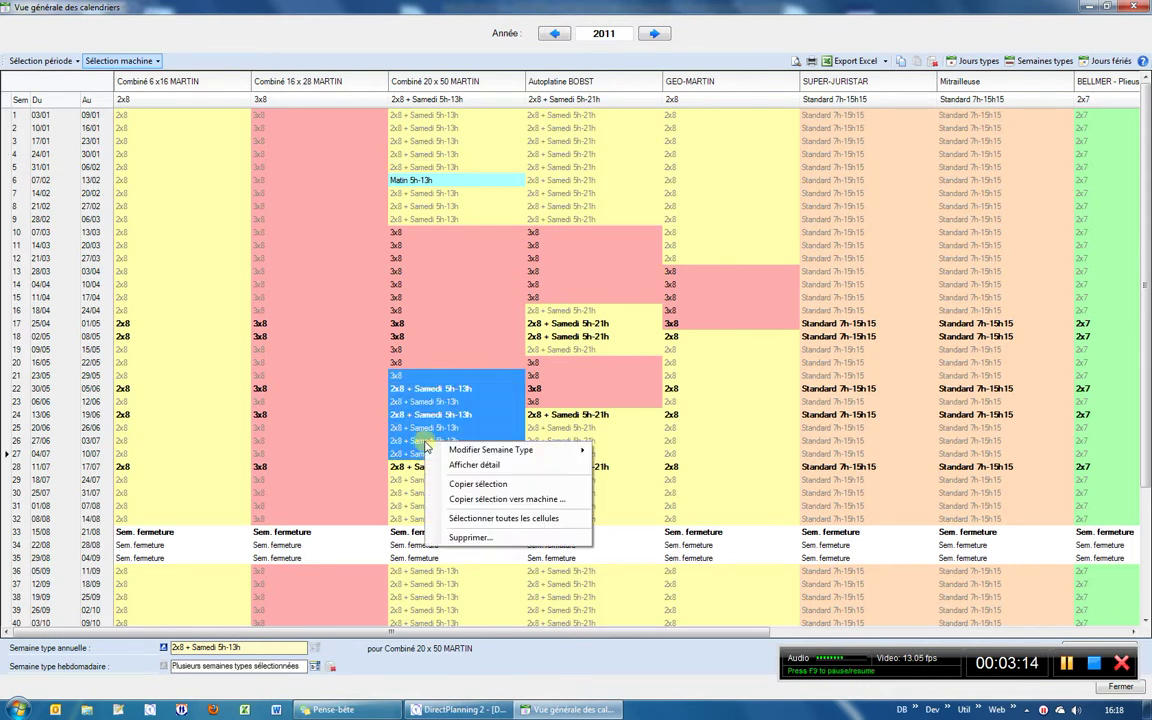
pyautogui.click(476, 484)
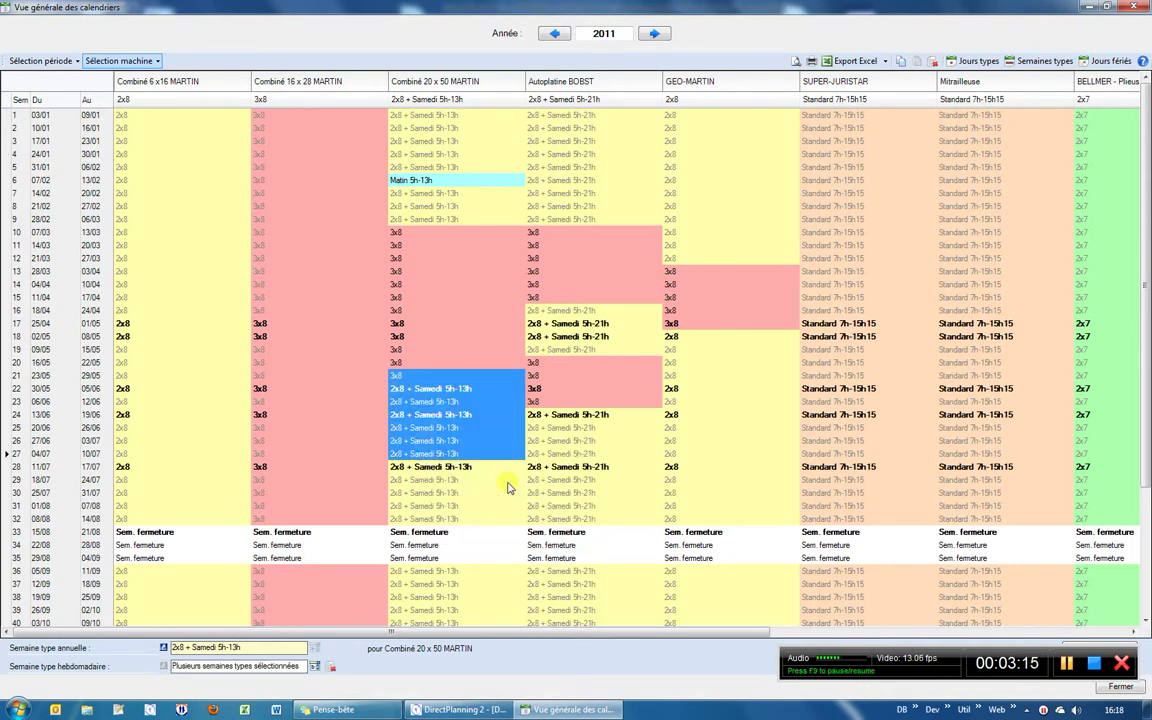
pyautogui.rightClick(706, 433)
pyautogui.click(768, 498)
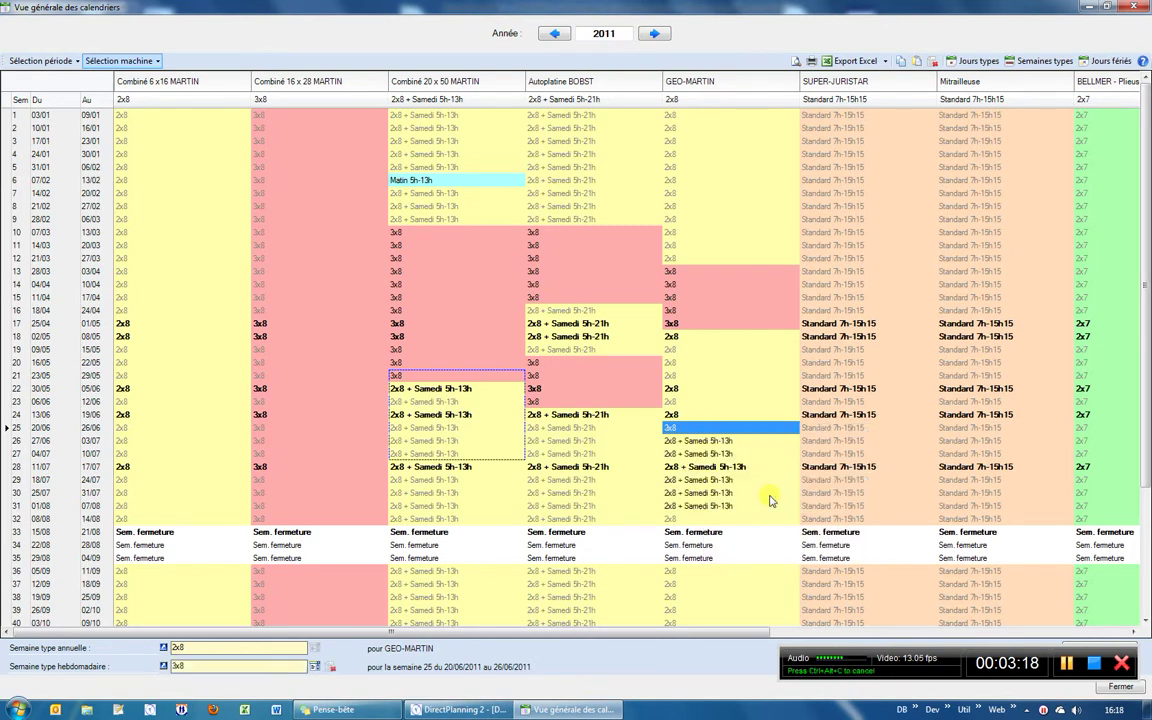
pyautogui.click(748, 400)
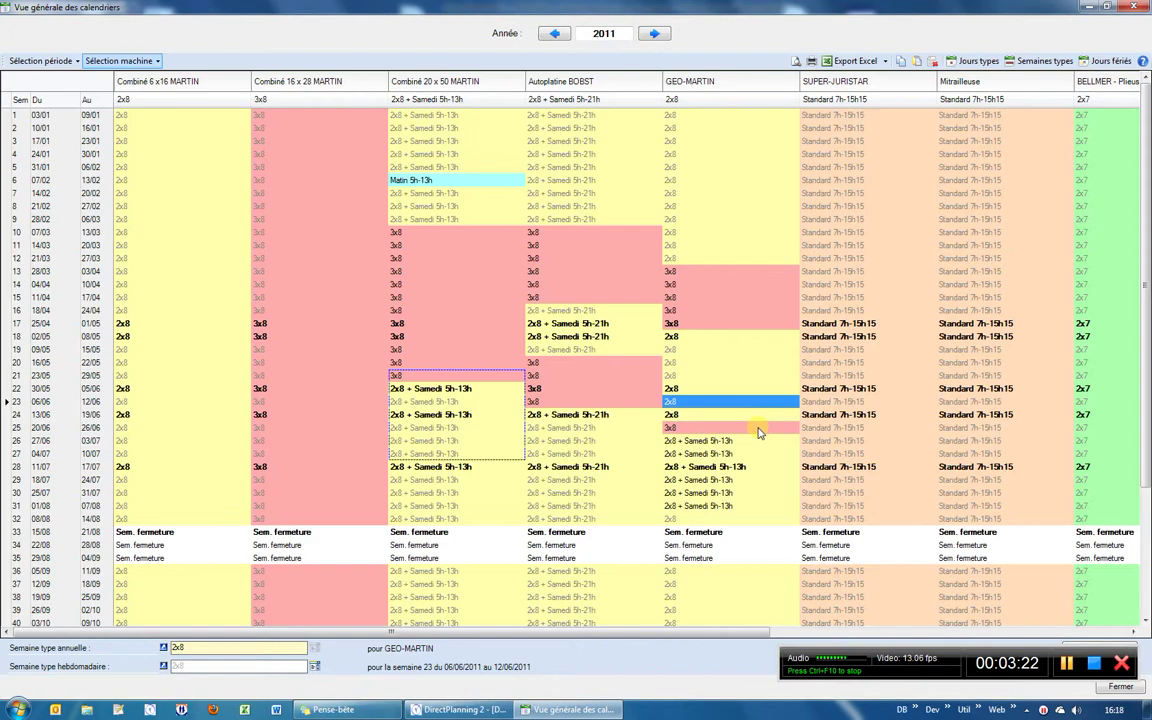
pyautogui.press('Escape')
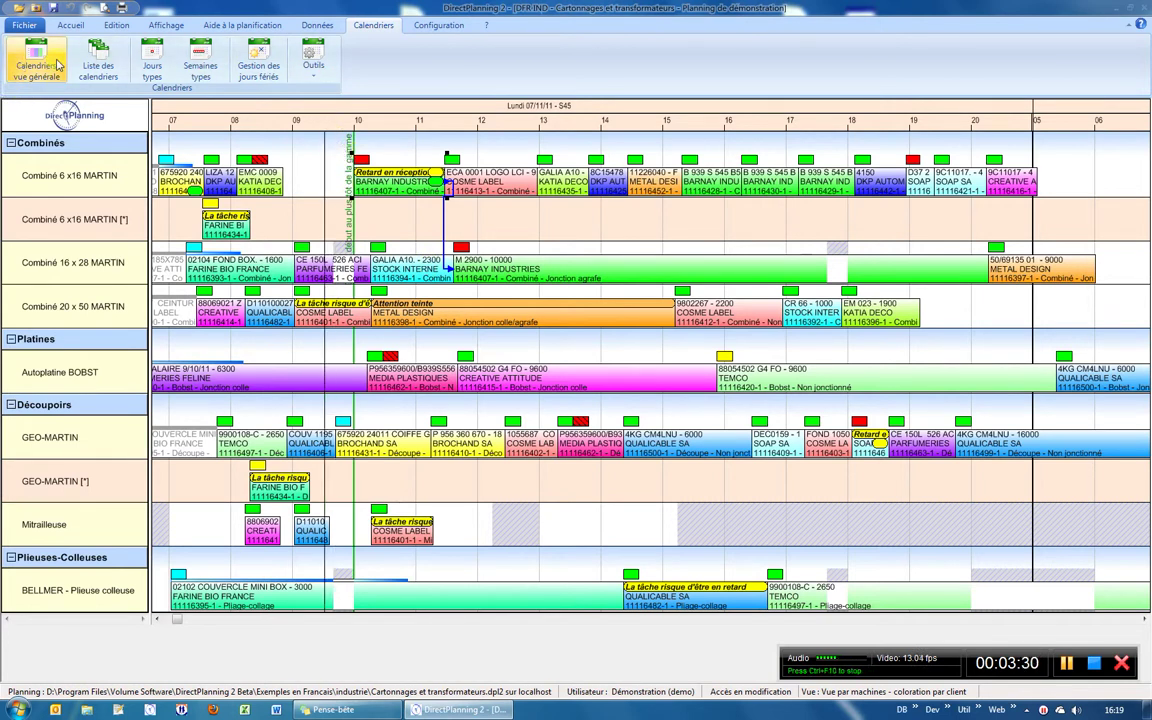
# Open the detailed GEO-MARTIN calendar from the calendar list and examine its 2011 weeks and day types.
pyautogui.click(108, 58)
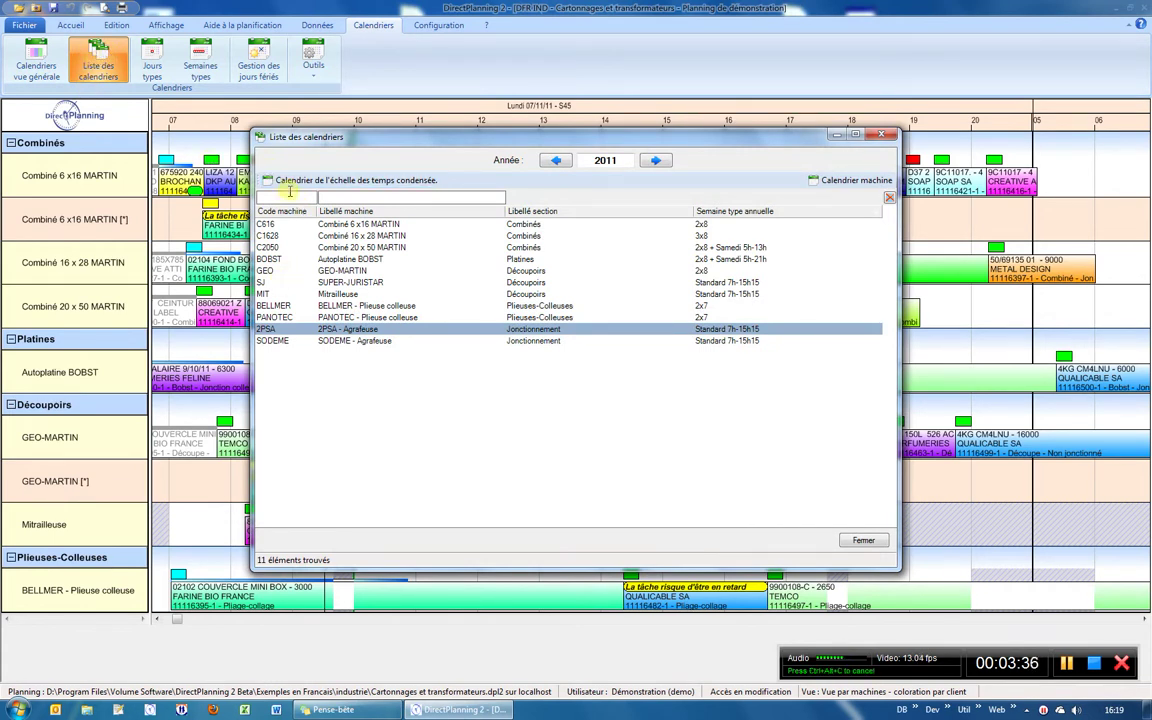
pyautogui.doubleClick(358, 270)
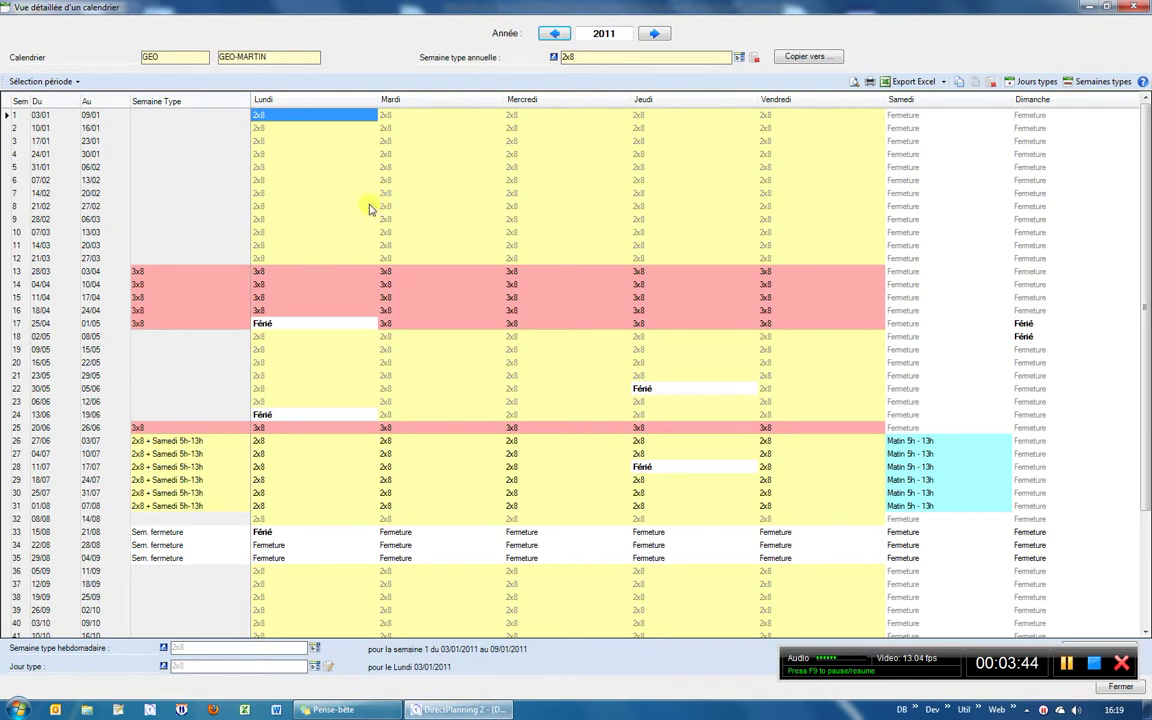
pyautogui.click(309, 207)
pyautogui.click(55, 152)
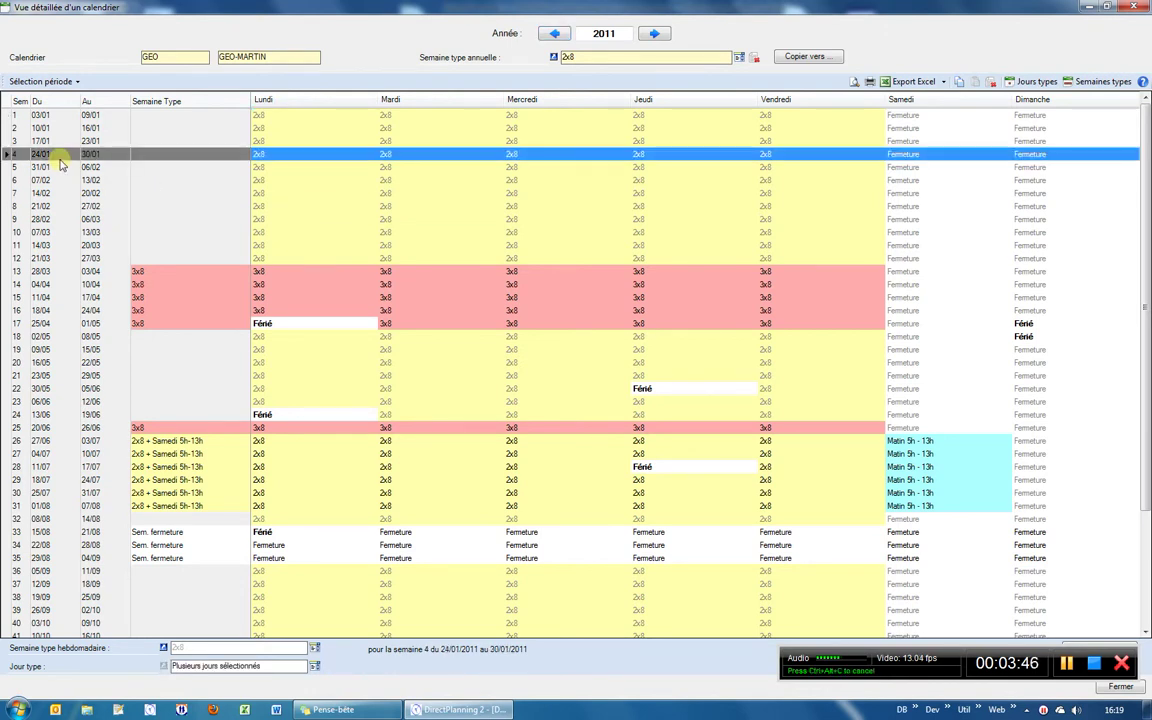
pyautogui.scroll(-4, 57, 180)
pyautogui.scroll(4, 57, 185)
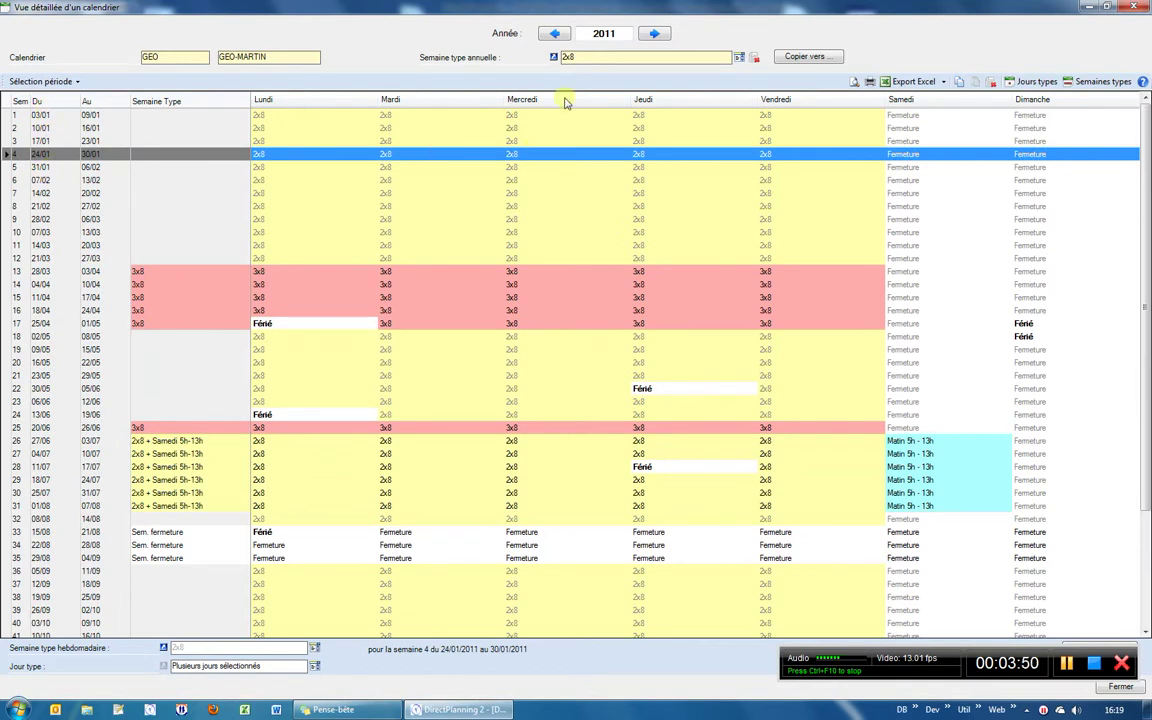
pyautogui.click(345, 219)
pyautogui.click(479, 221)
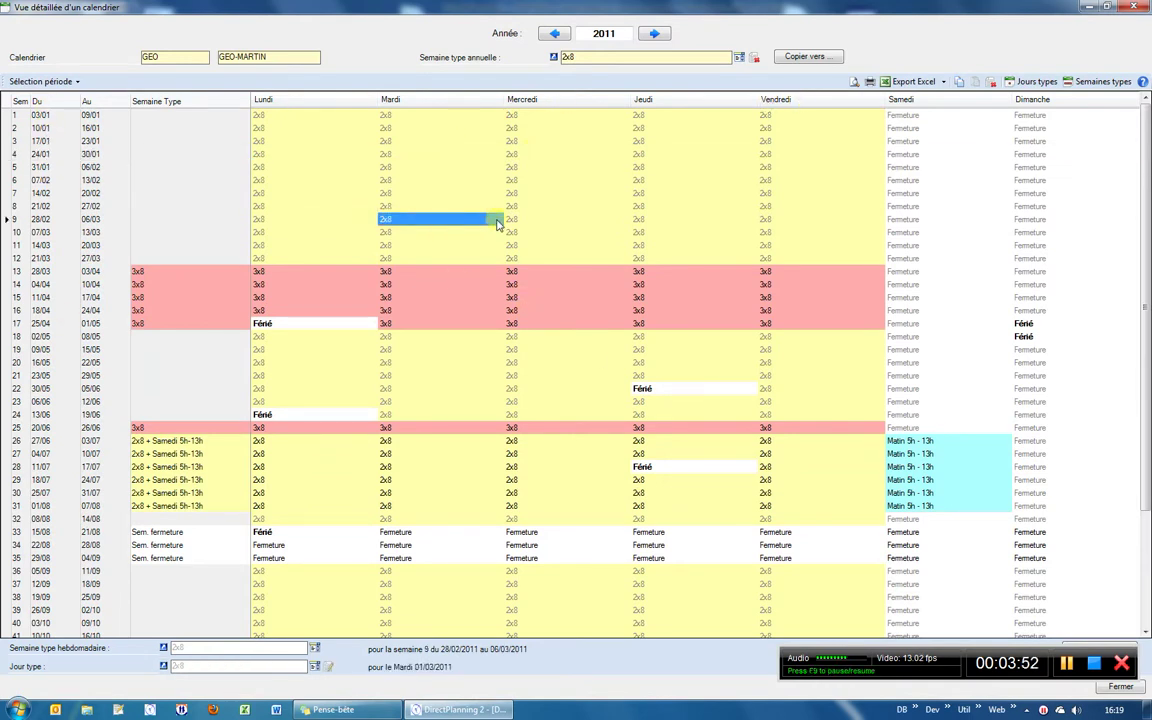
pyautogui.click(470, 367)
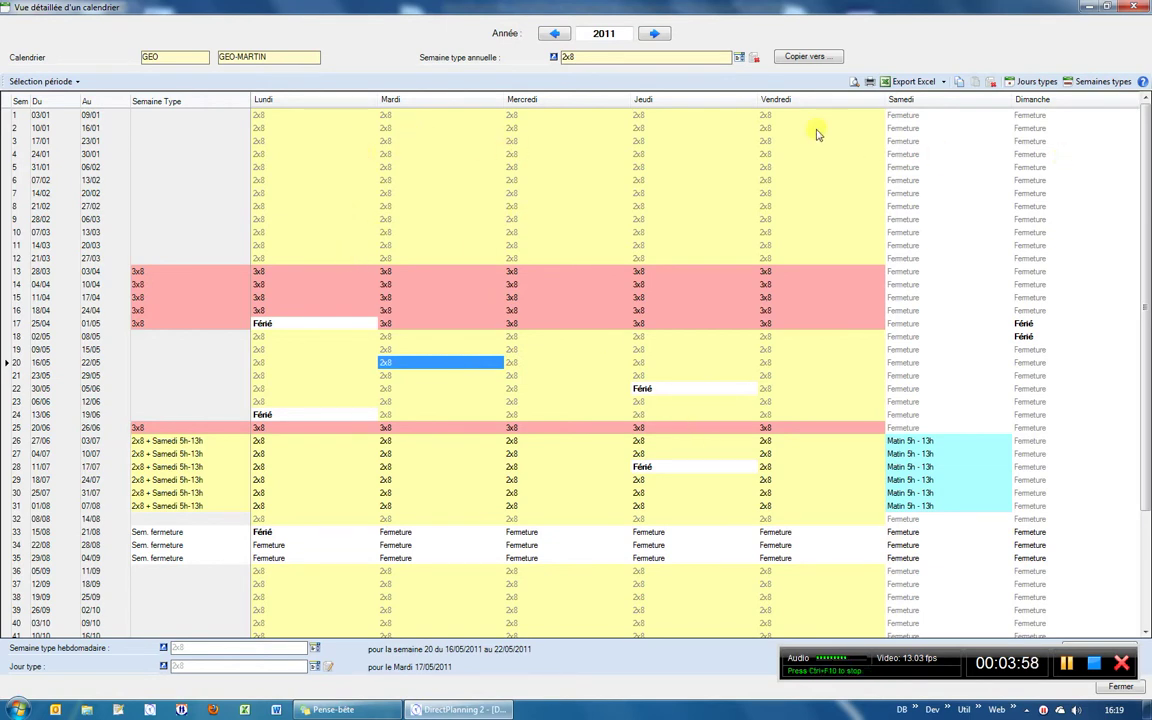
# Set the Fridays of weeks 1–8 in the GEO-MARTIN calendar to the 2x7 day type.
pyautogui.moveTo(789, 121); pyautogui.dragTo(788, 203)
pyautogui.rightClick(789, 203)
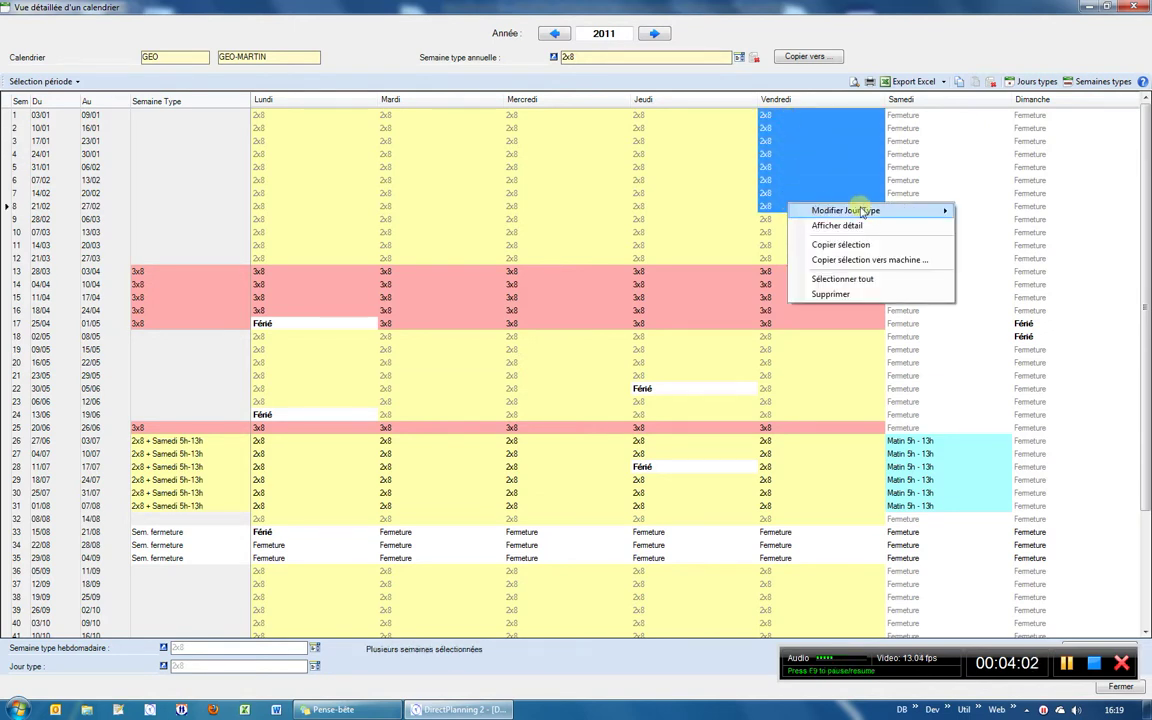
pyautogui.moveTo(862, 212)
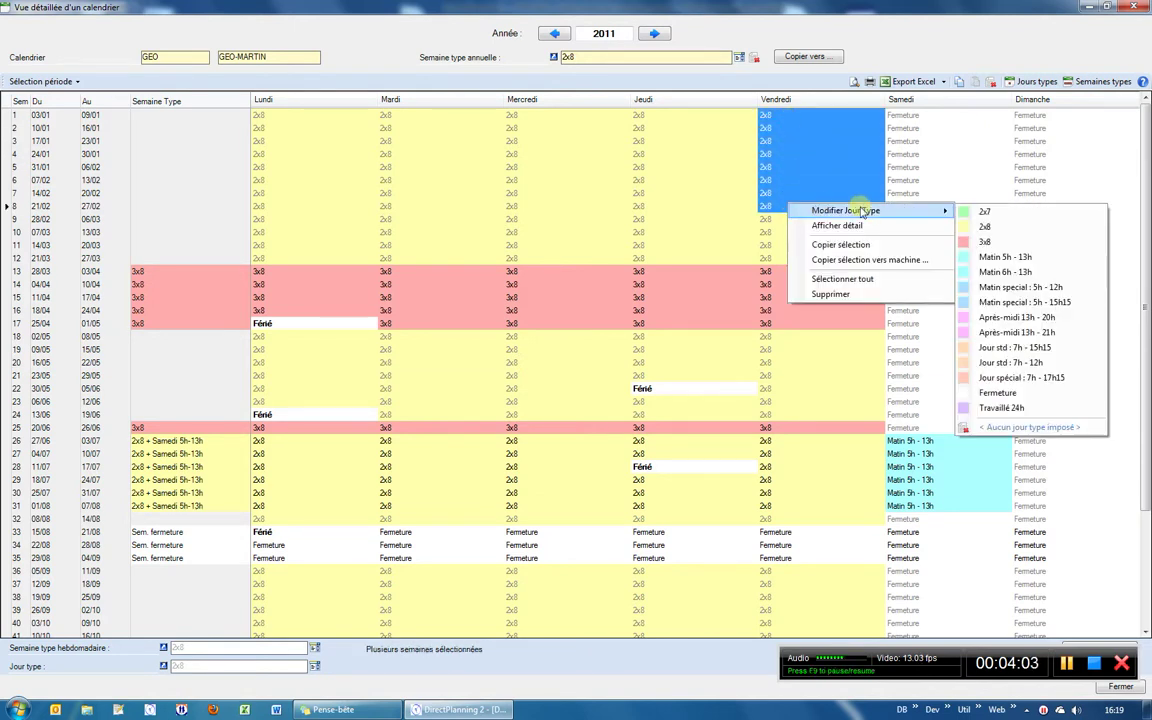
pyautogui.click(986, 213)
pyautogui.click(813, 261)
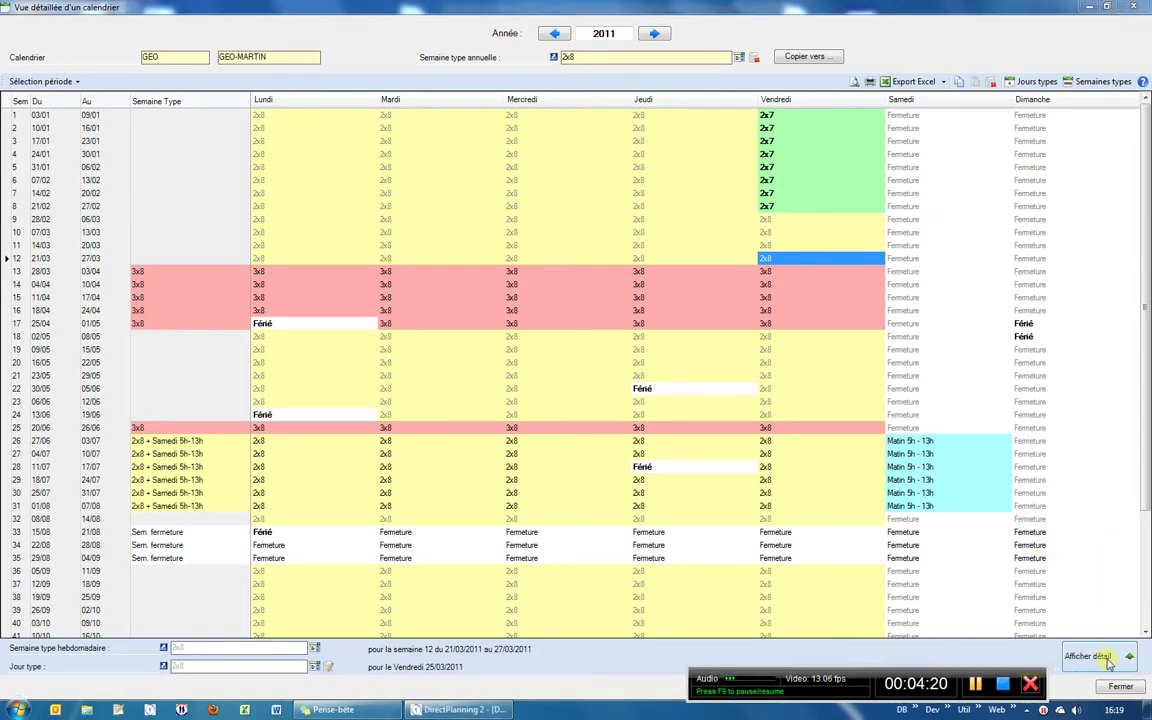
# Show the calendar's hour details, check the shifts and breaks of days in weeks 7 and 10, and close the calendar and list.
pyautogui.click(1088, 656)
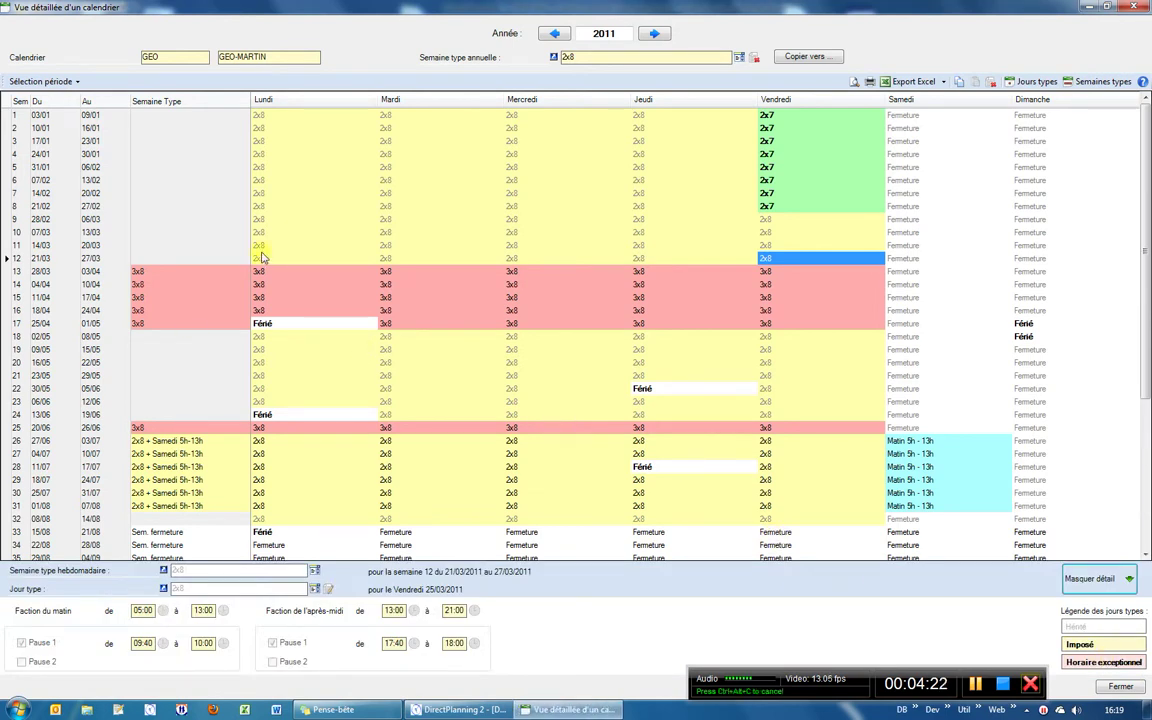
pyautogui.click(319, 191)
pyautogui.click(465, 234)
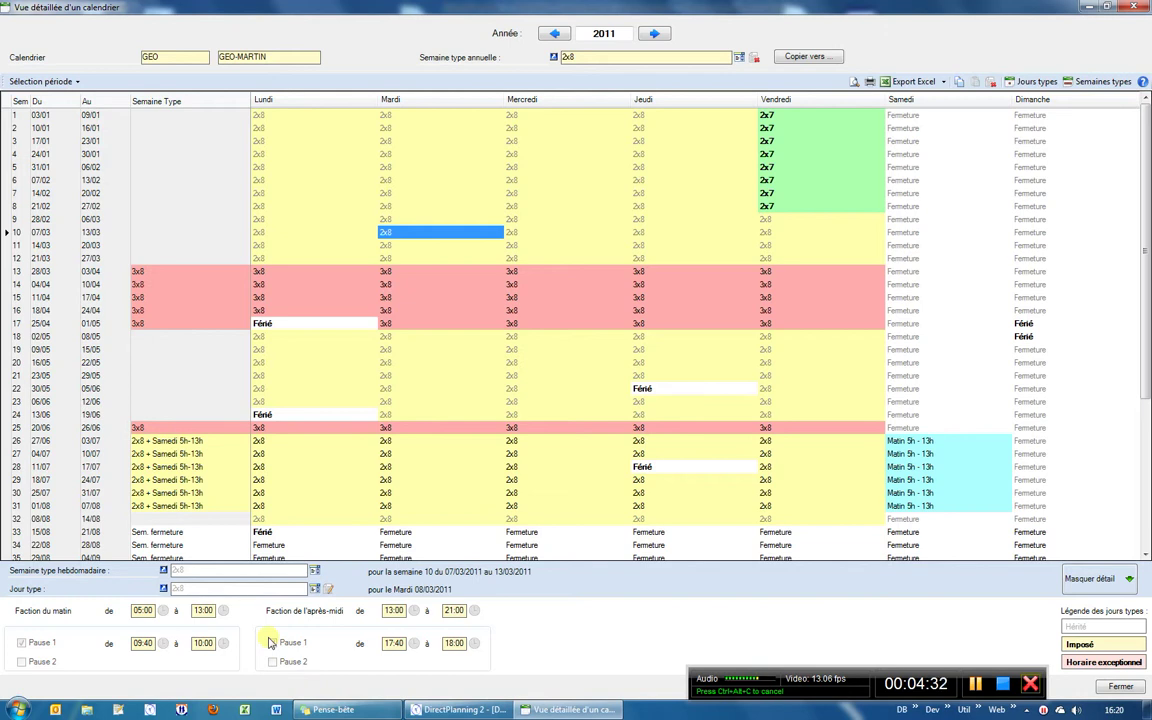
pyautogui.click(580, 238)
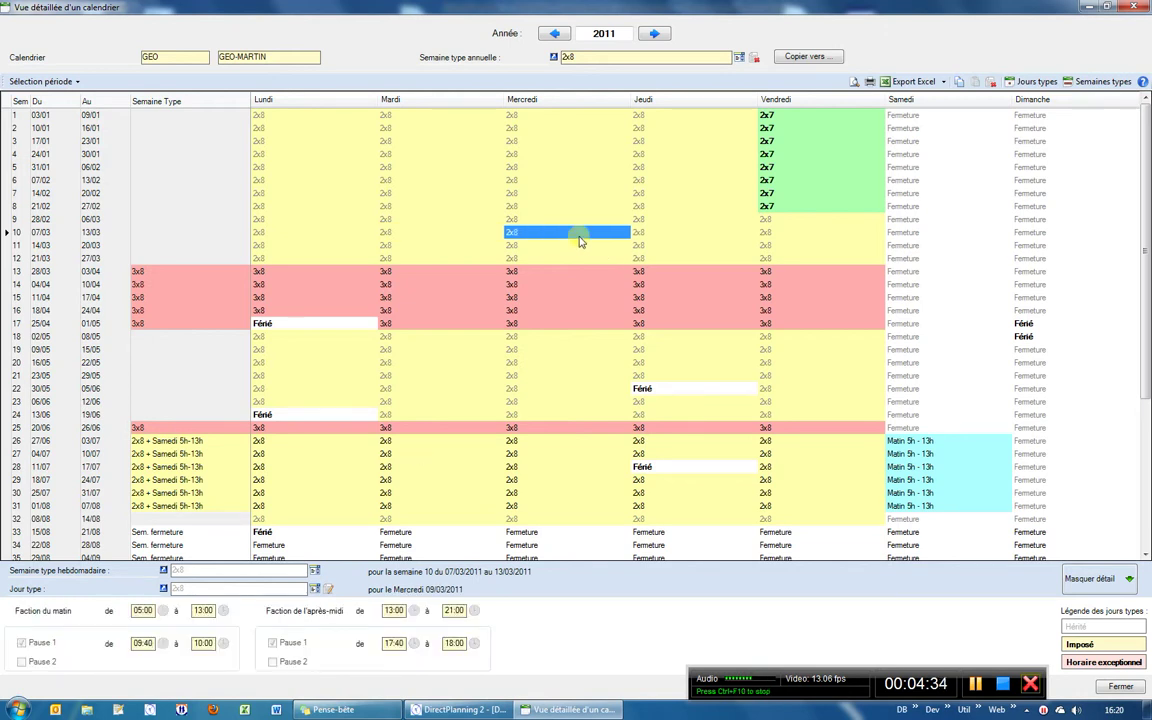
pyautogui.click(1112, 687)
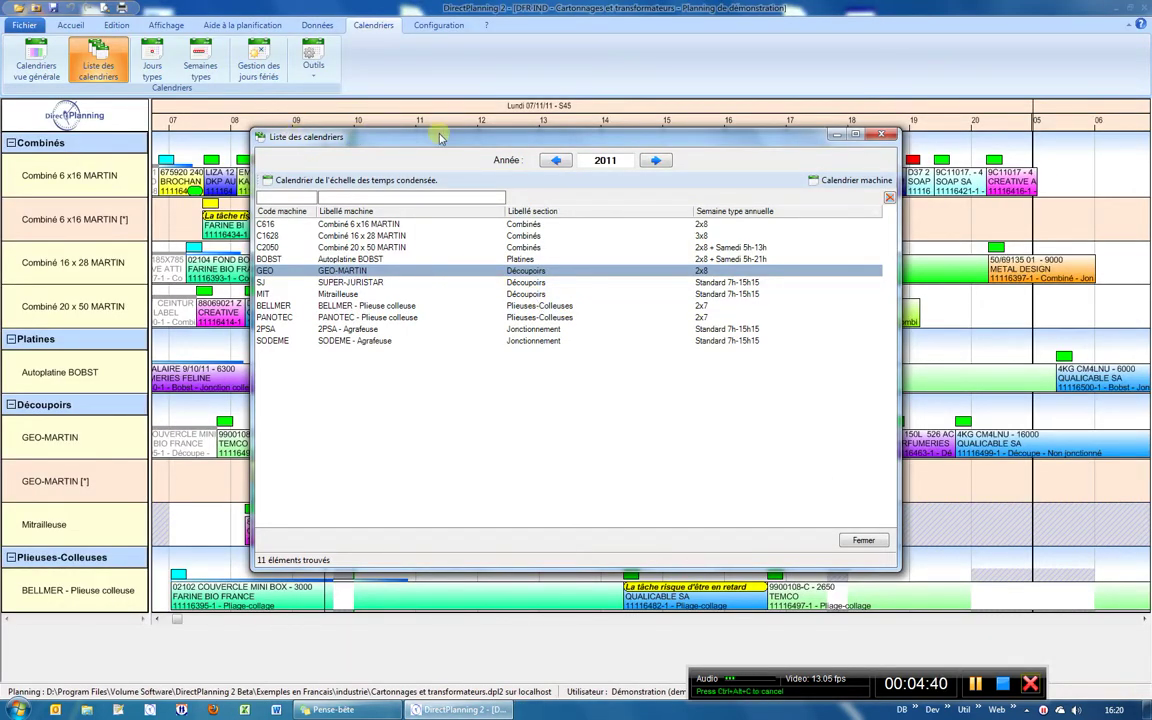
pyautogui.click(881, 134)
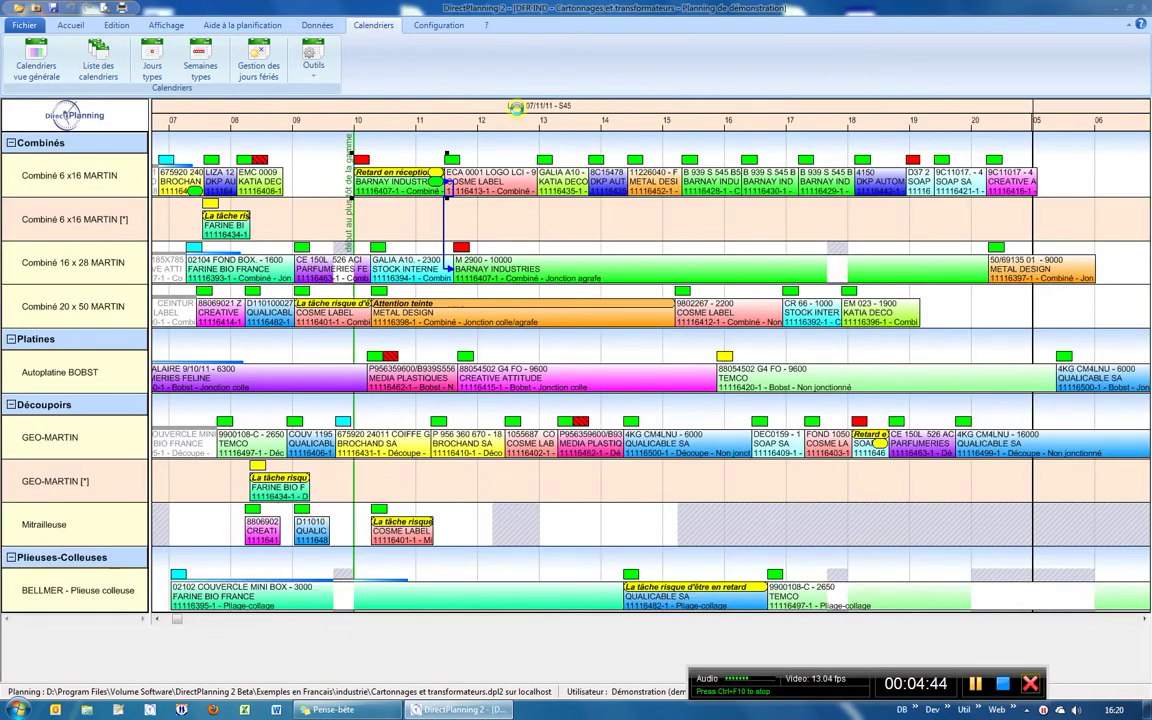
# Open the public holiday management and advance the year to 2013.
pyautogui.click(261, 66)
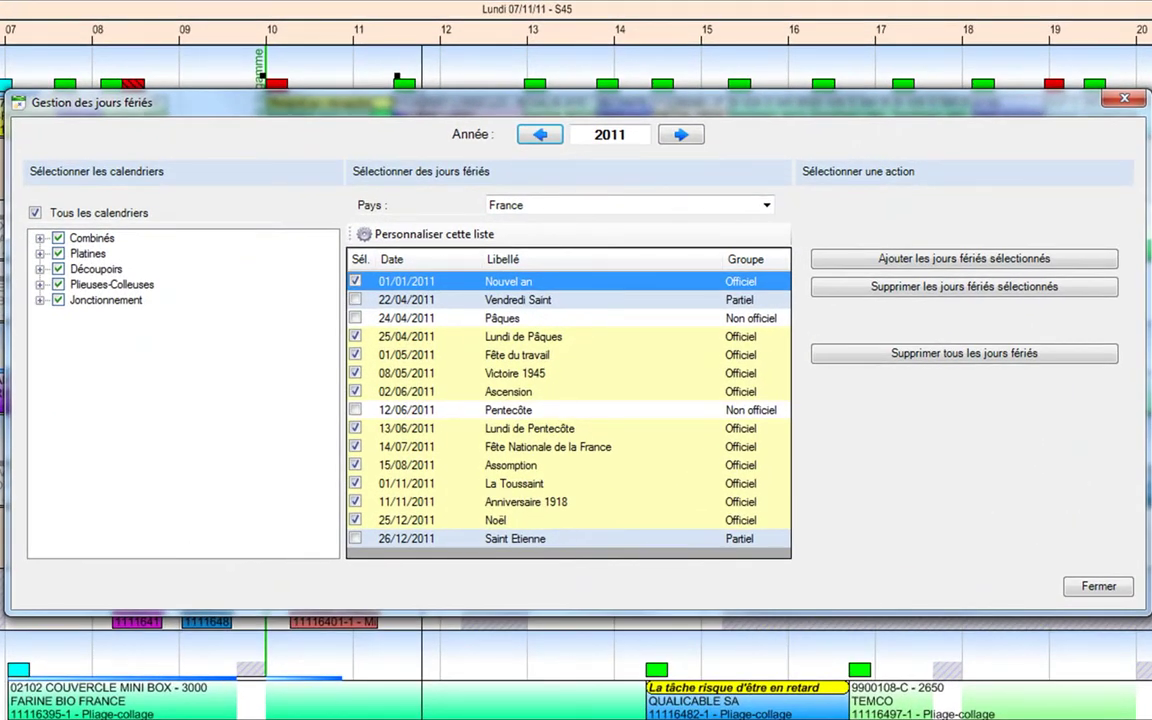
pyautogui.click(682, 136)
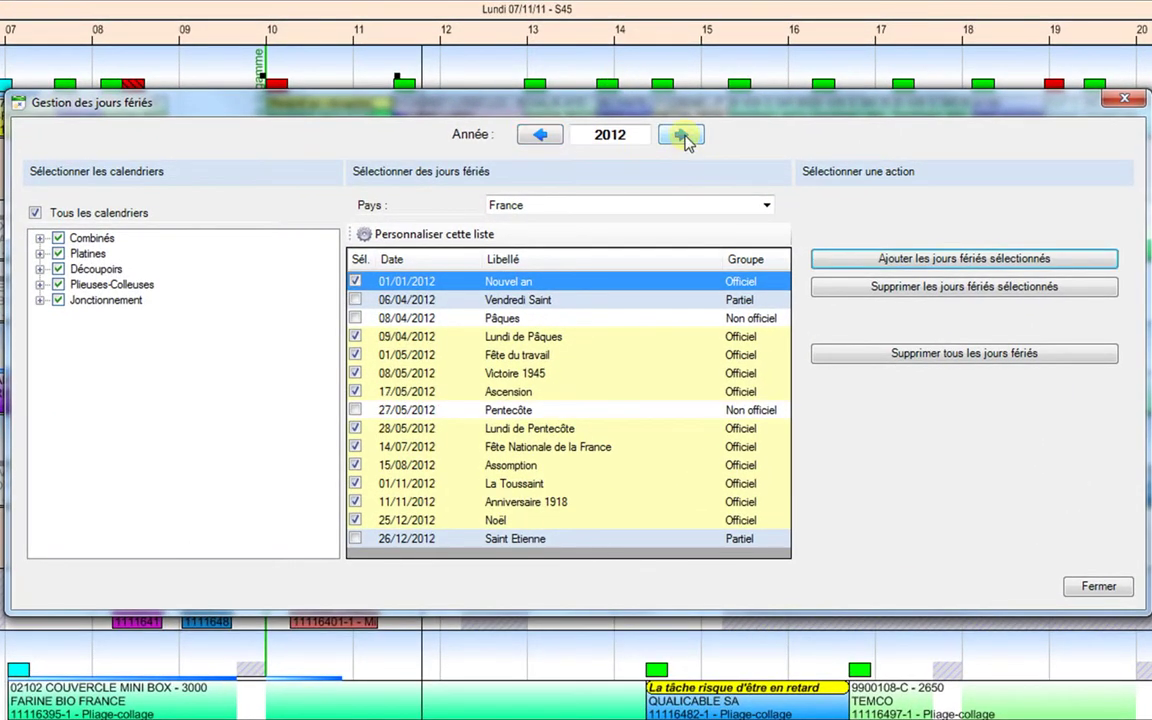
pyautogui.click(682, 137)
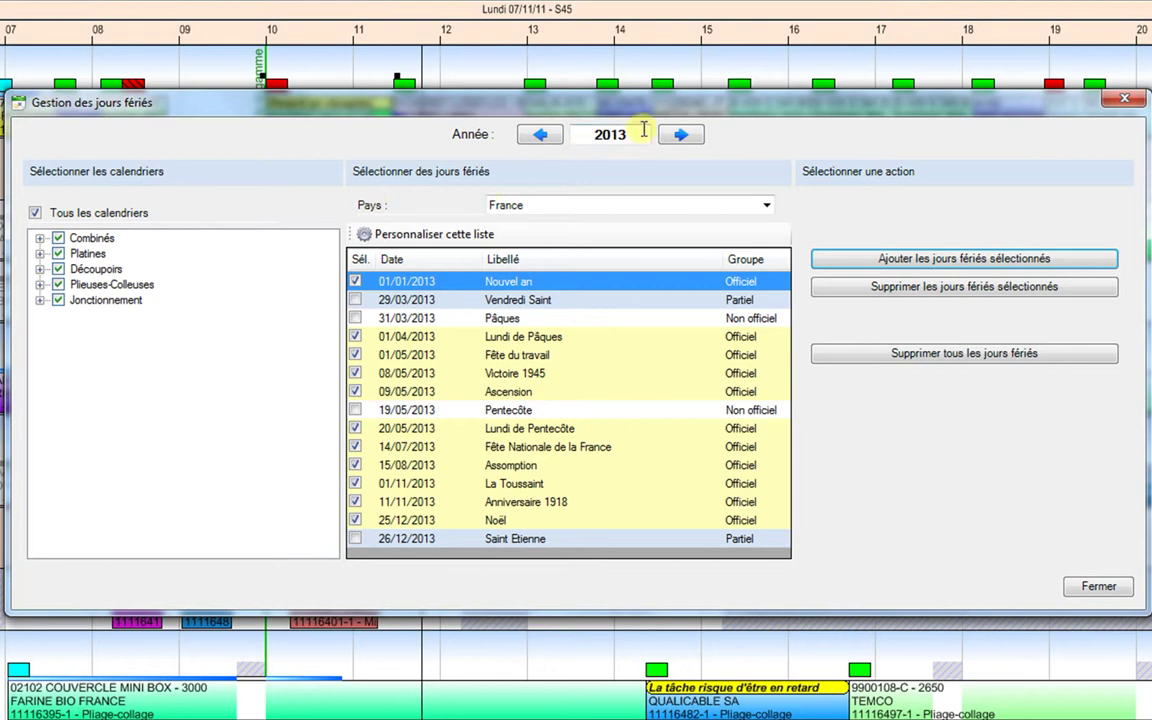
# View the 2013 public holiday lists for United Kingdom and Polska.
pyautogui.click(585, 205)
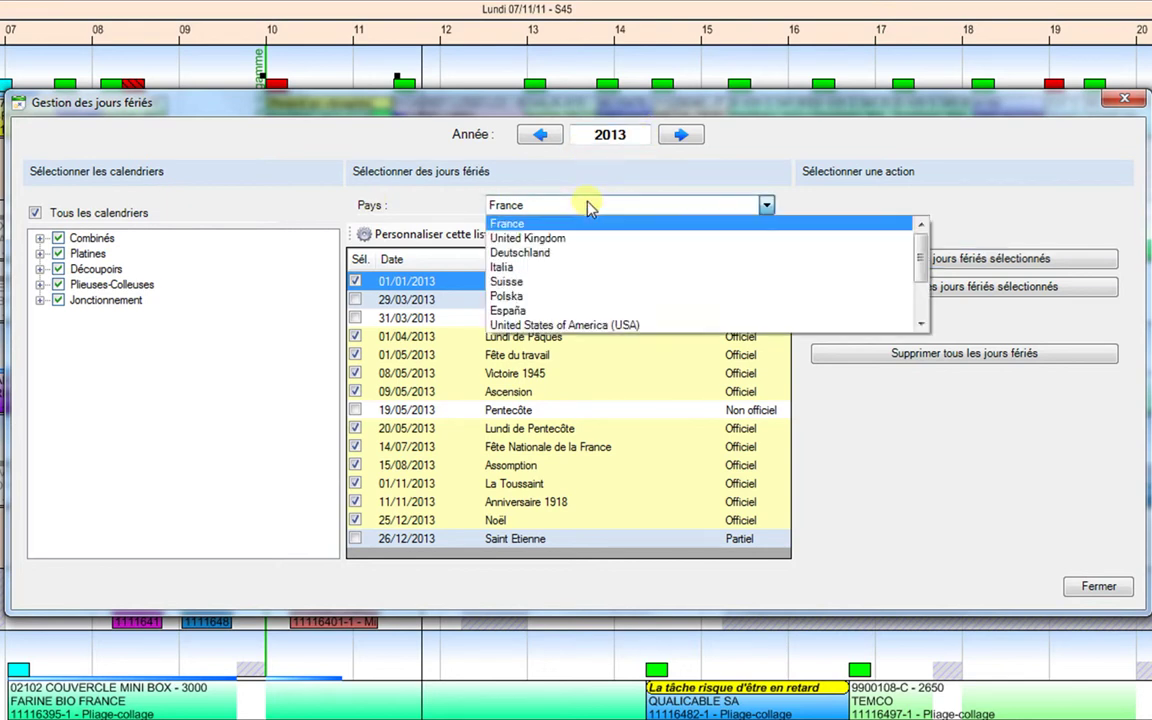
pyautogui.click(570, 239)
pyautogui.click(571, 205)
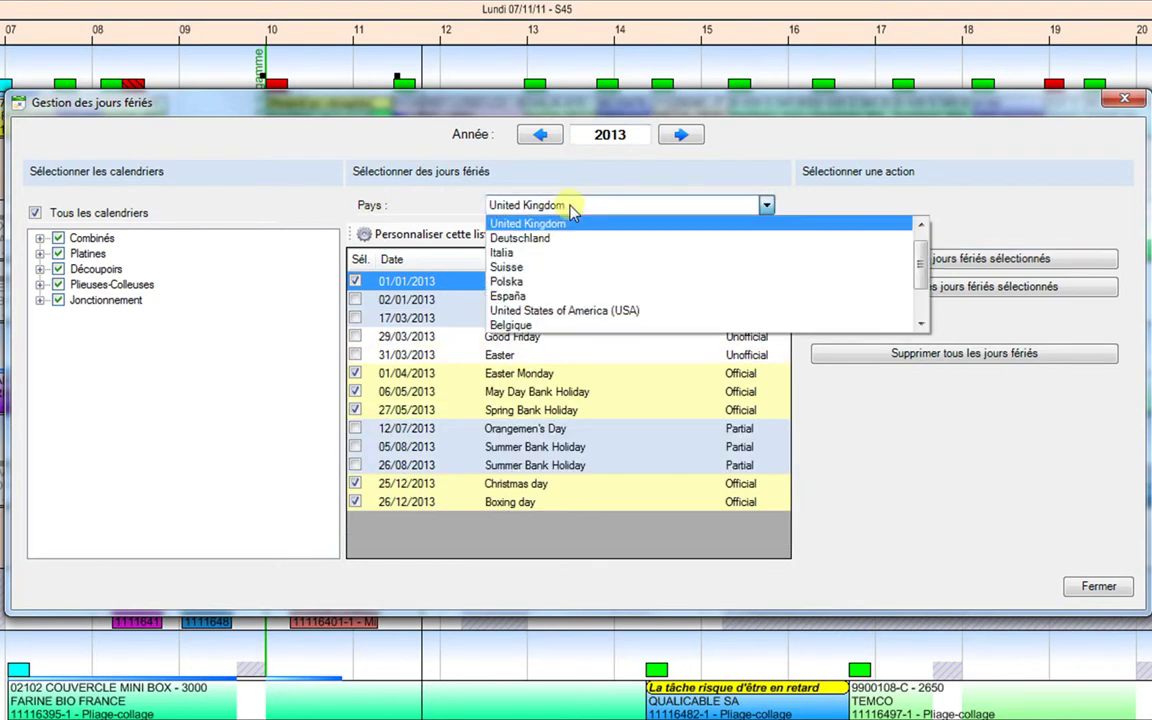
pyautogui.click(565, 281)
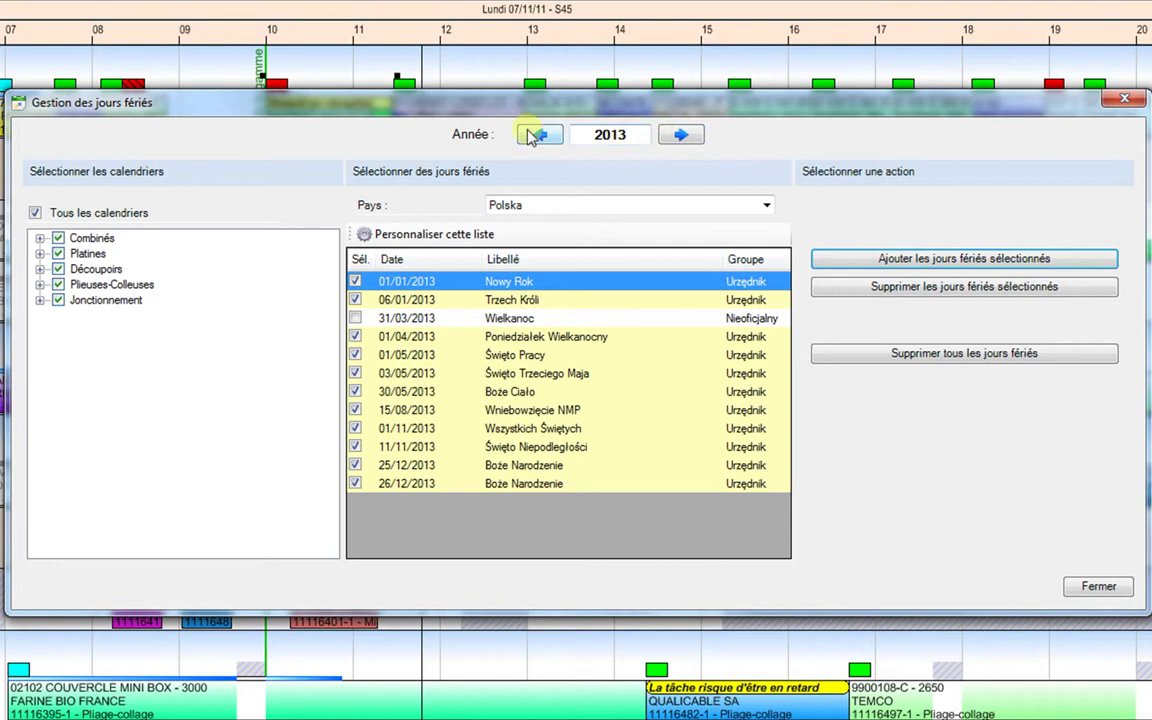
# Advance the holiday list to 2014 and set the country to France.
pyautogui.click(680, 140)
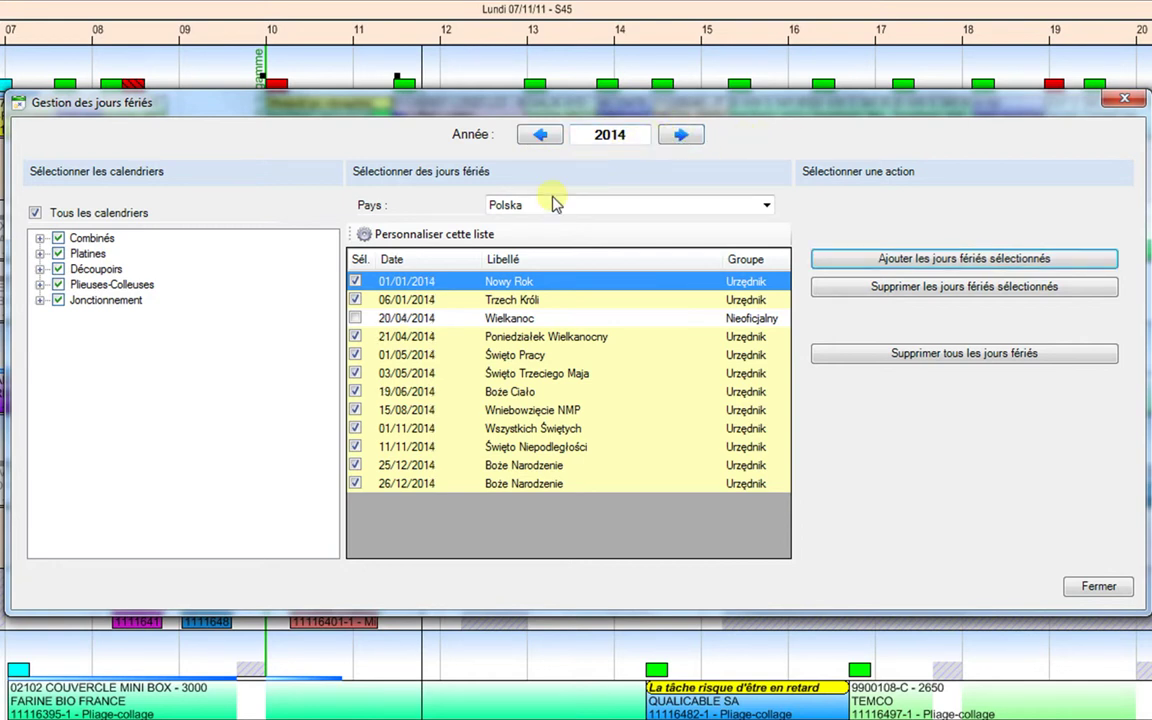
pyautogui.click(515, 206)
pyautogui.scroll(2, 517, 240)
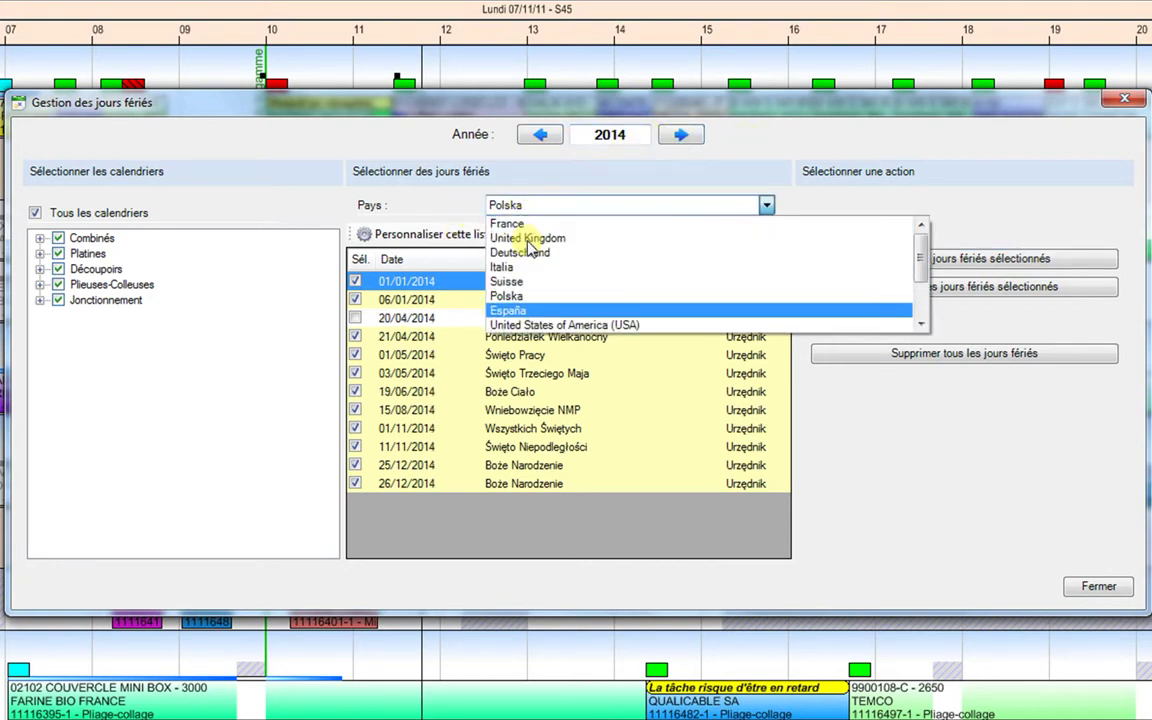
pyautogui.click(505, 224)
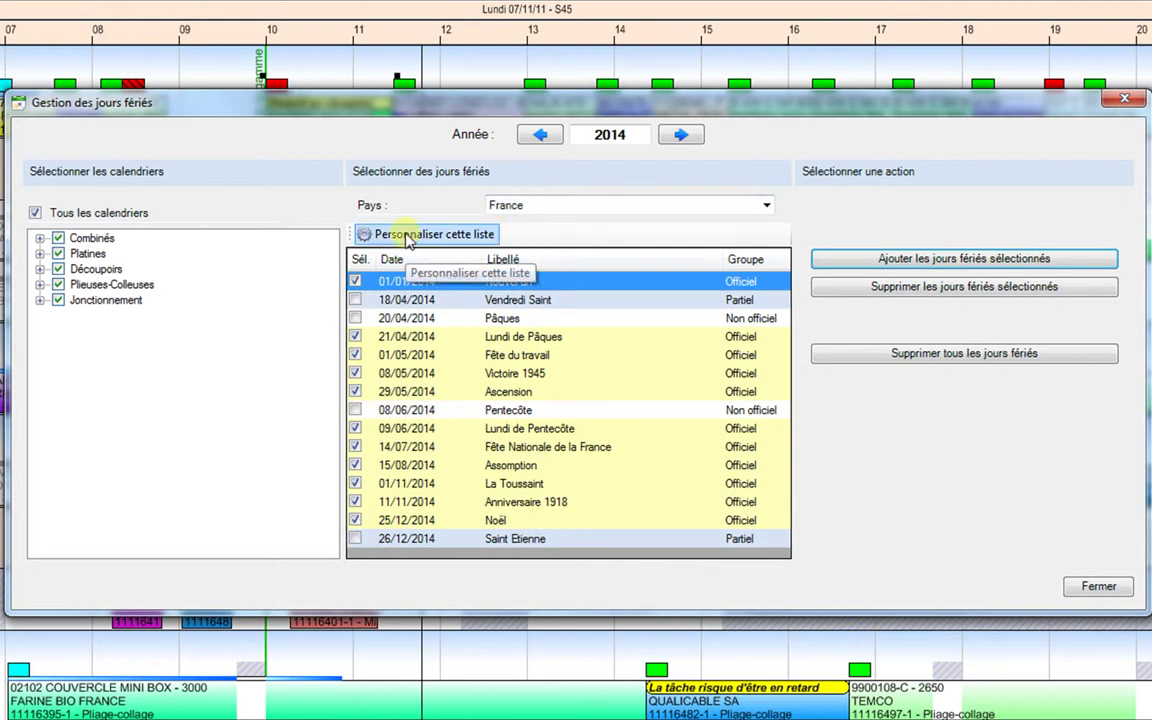
# Open the 2014 France holiday list for customization, review its entries and options, and cancel and close the holiday management.
pyautogui.click(408, 238)
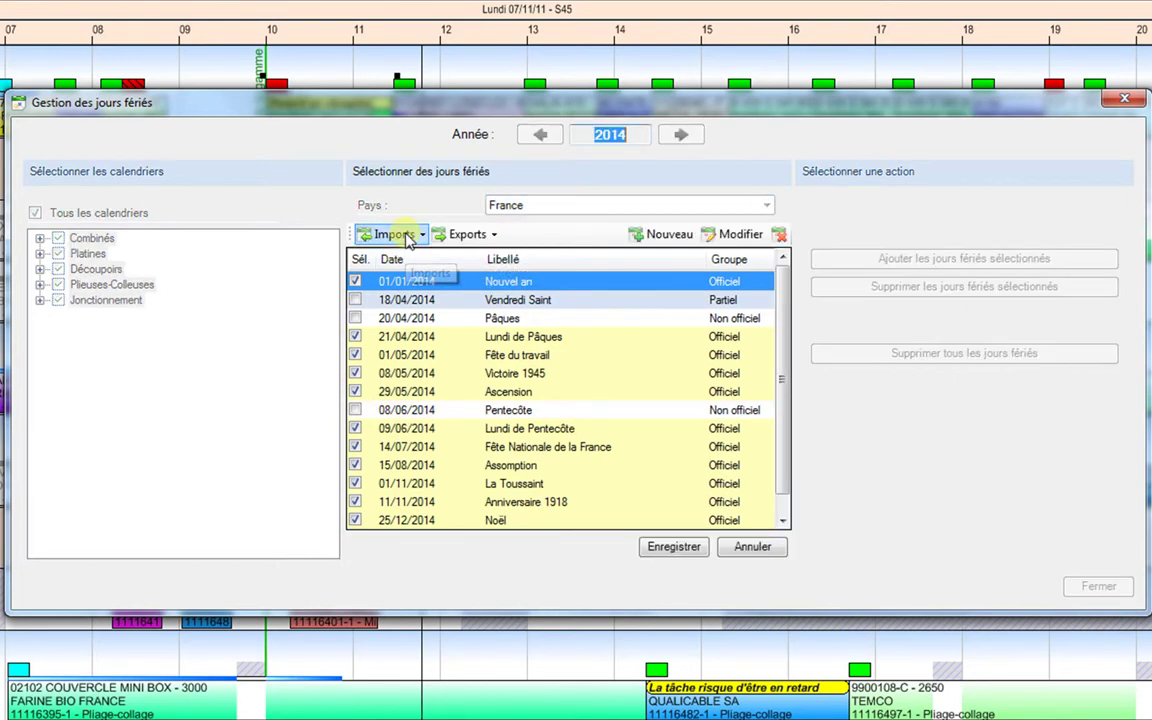
pyautogui.click(650, 356)
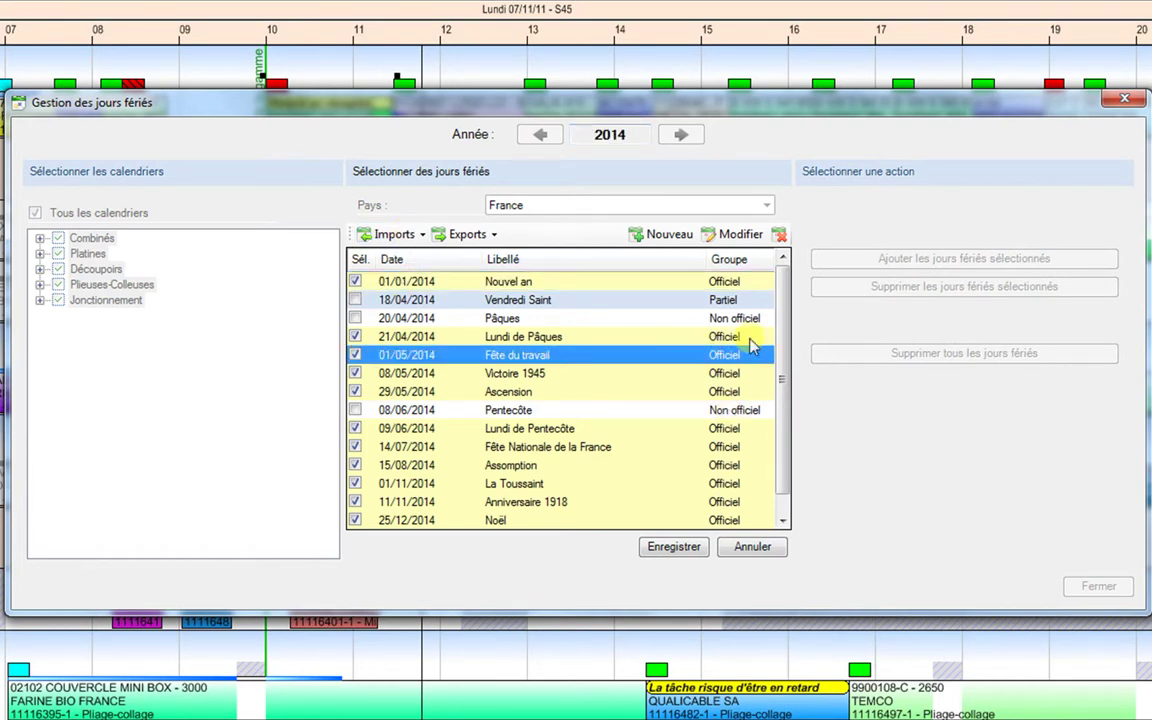
pyautogui.moveTo(782, 378); pyautogui.dragTo(790, 395)
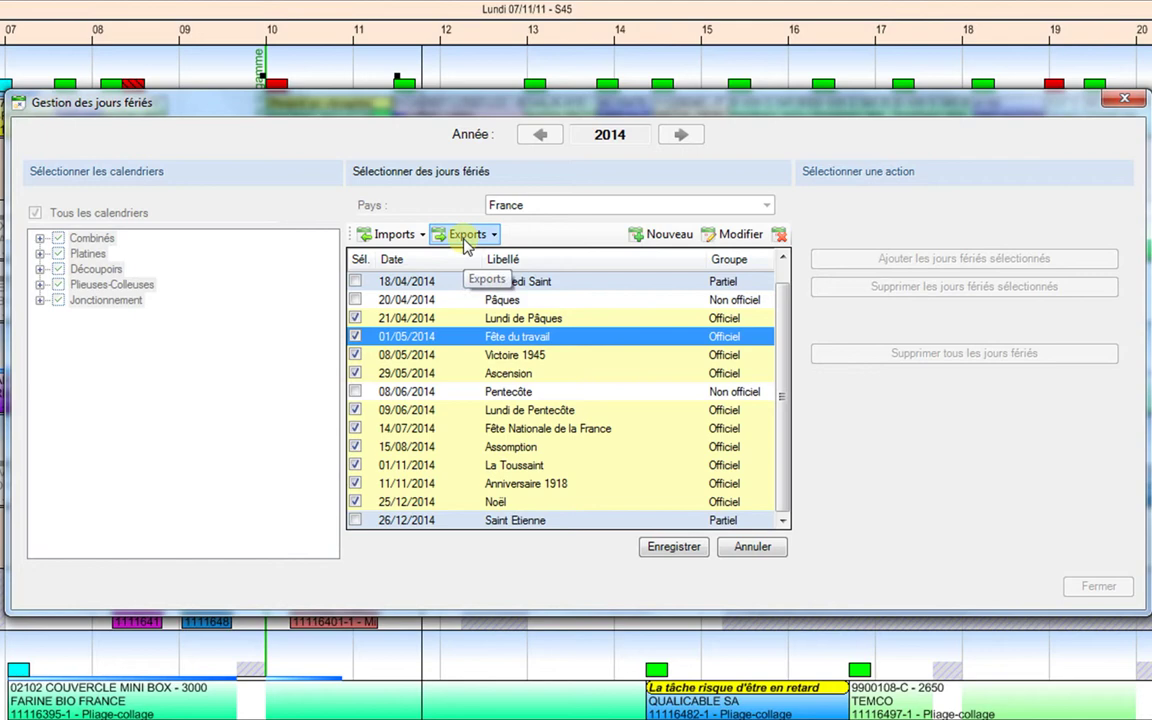
pyautogui.click(742, 547)
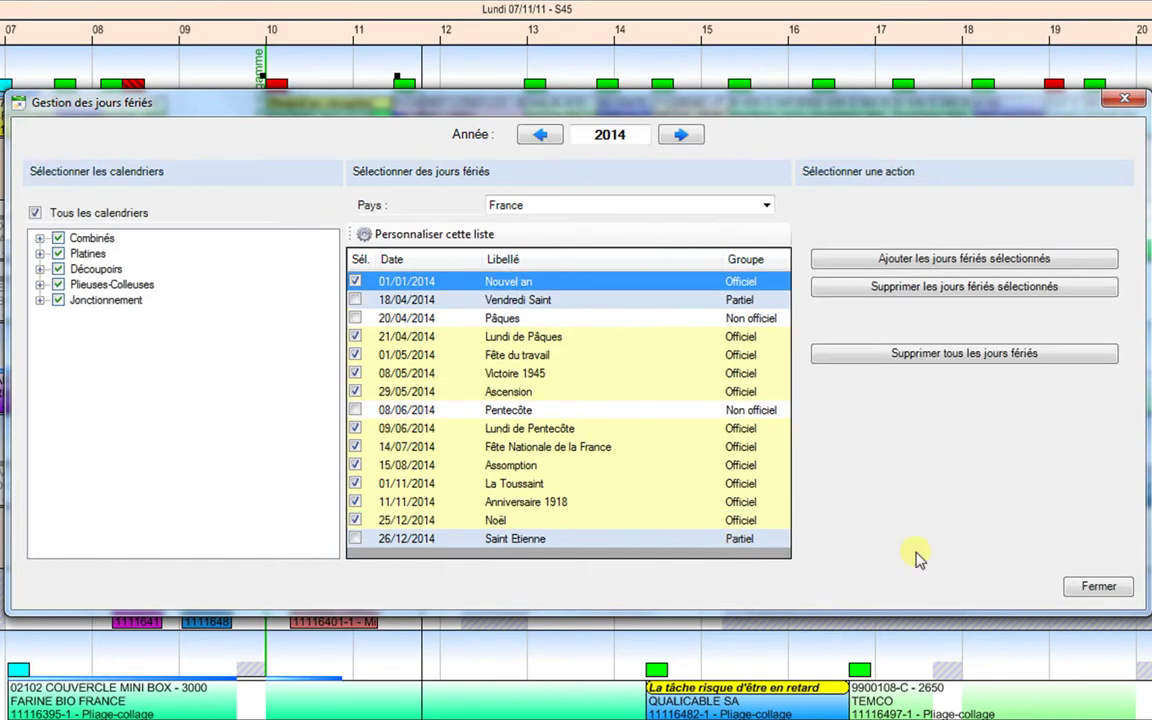
pyautogui.click(1070, 588)
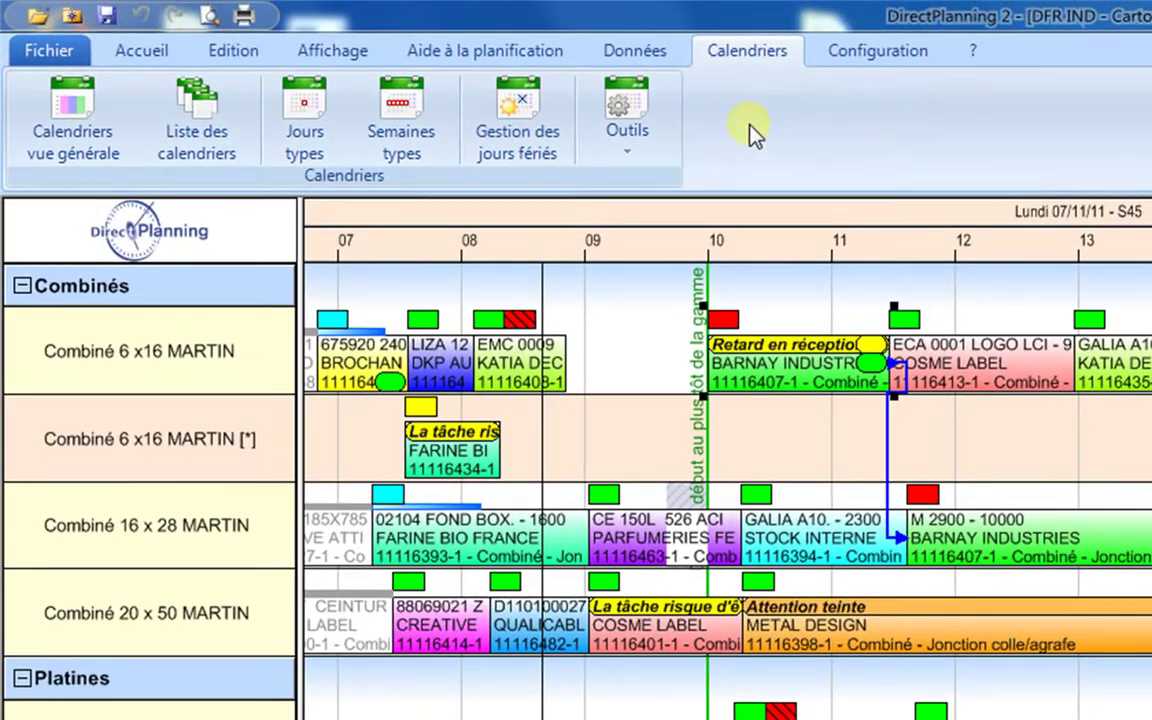
# View the calendar that defines the condensed time scale and close it.
pyautogui.click(628, 110)
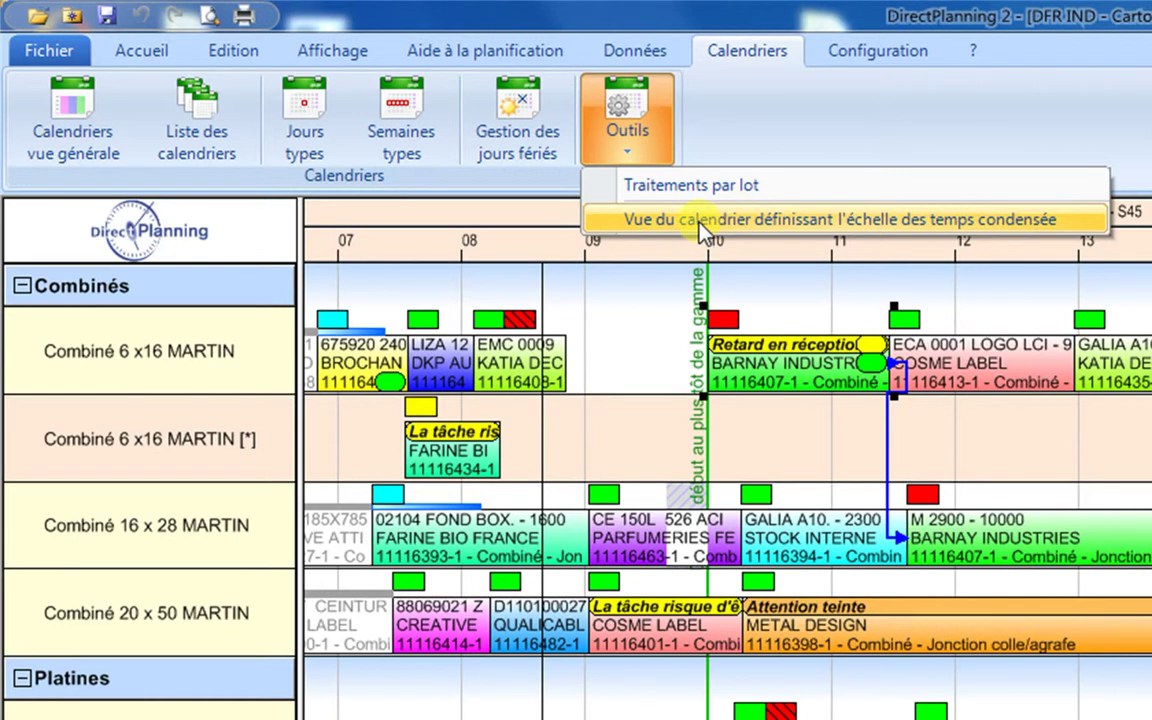
pyautogui.click(871, 221)
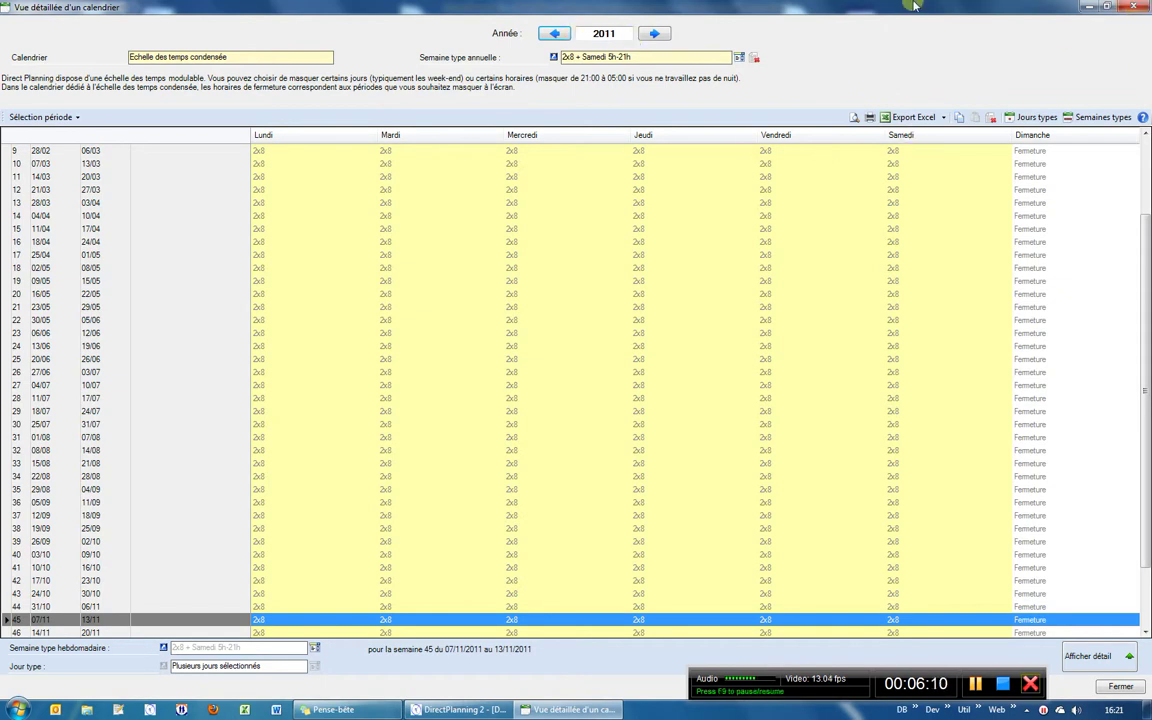
pyautogui.click(1133, 7)
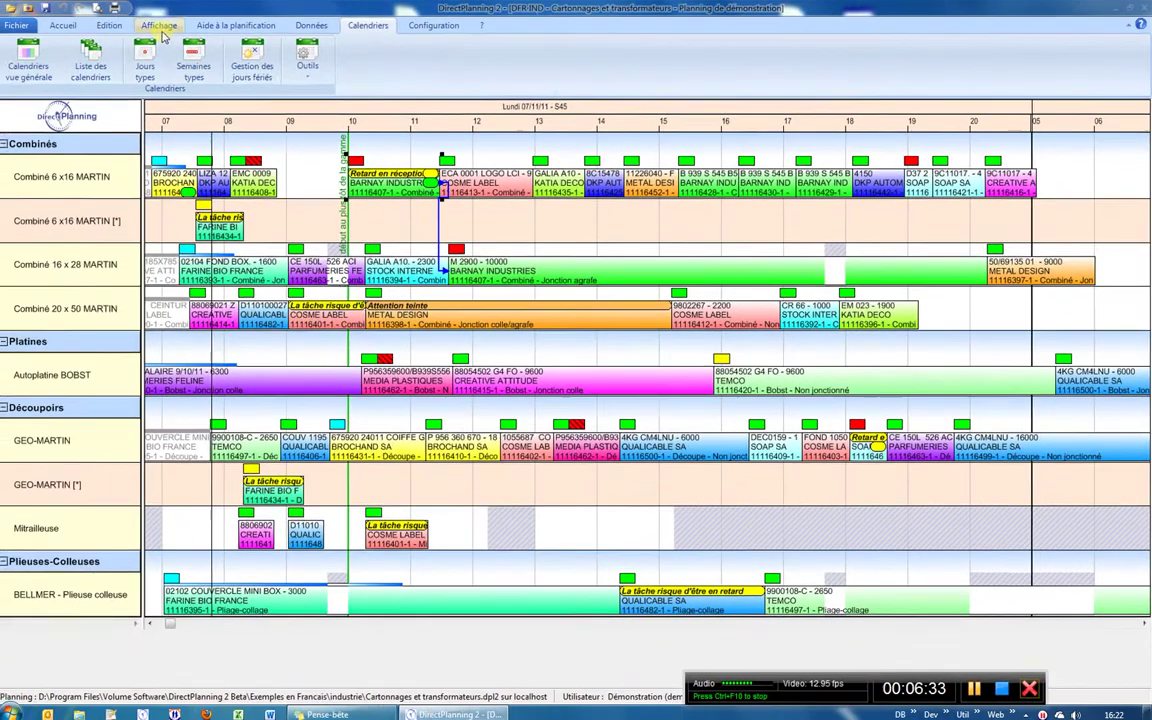
# Turn off the condensed time scale, examine the night hours on the planning, and condense the time scale again.
pyautogui.click(166, 26)
pyautogui.click(348, 46)
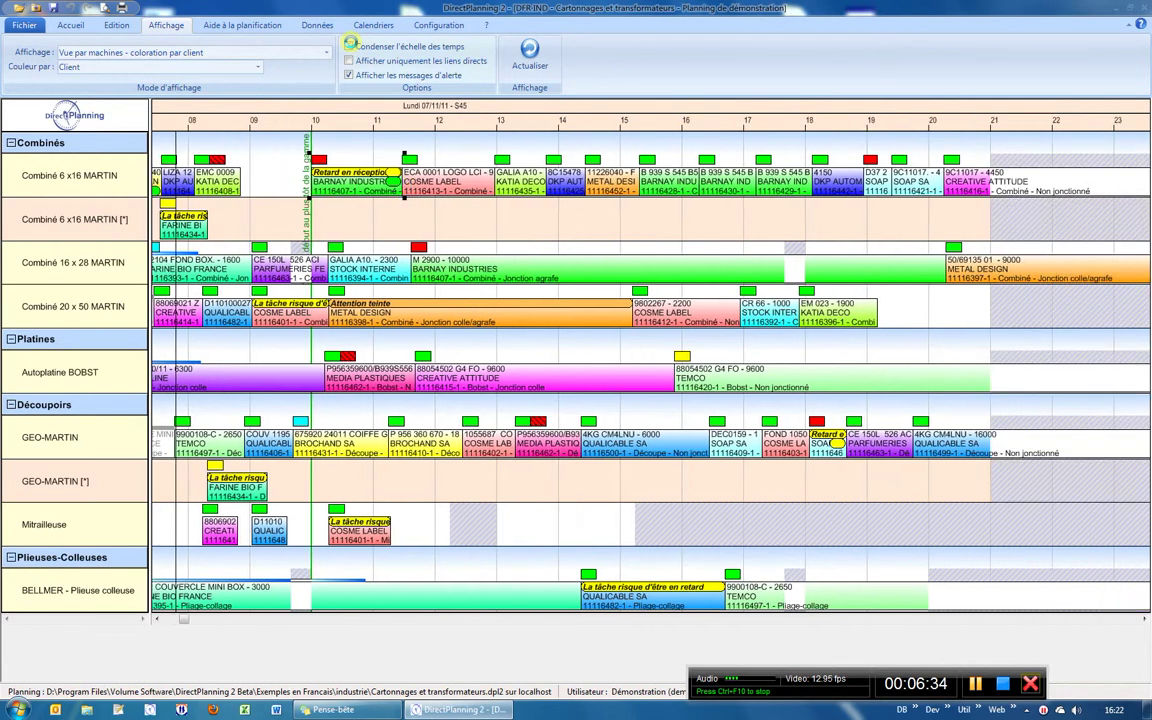
pyautogui.click(1146, 620)
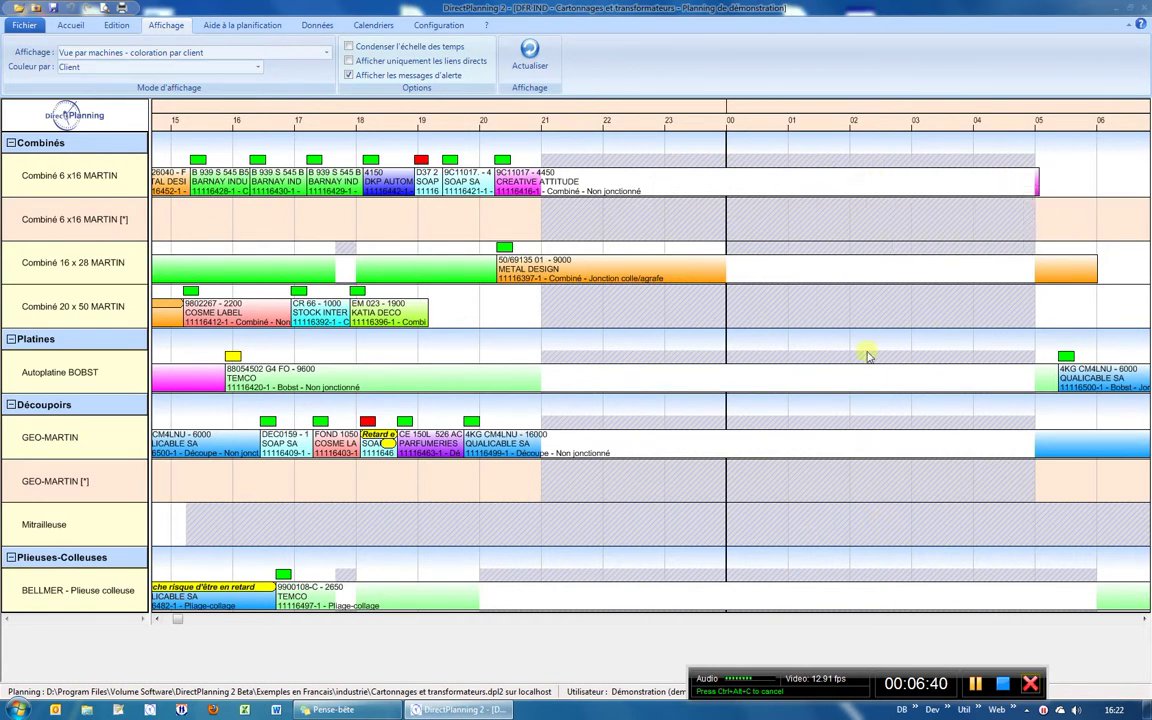
pyautogui.moveTo(678, 282)
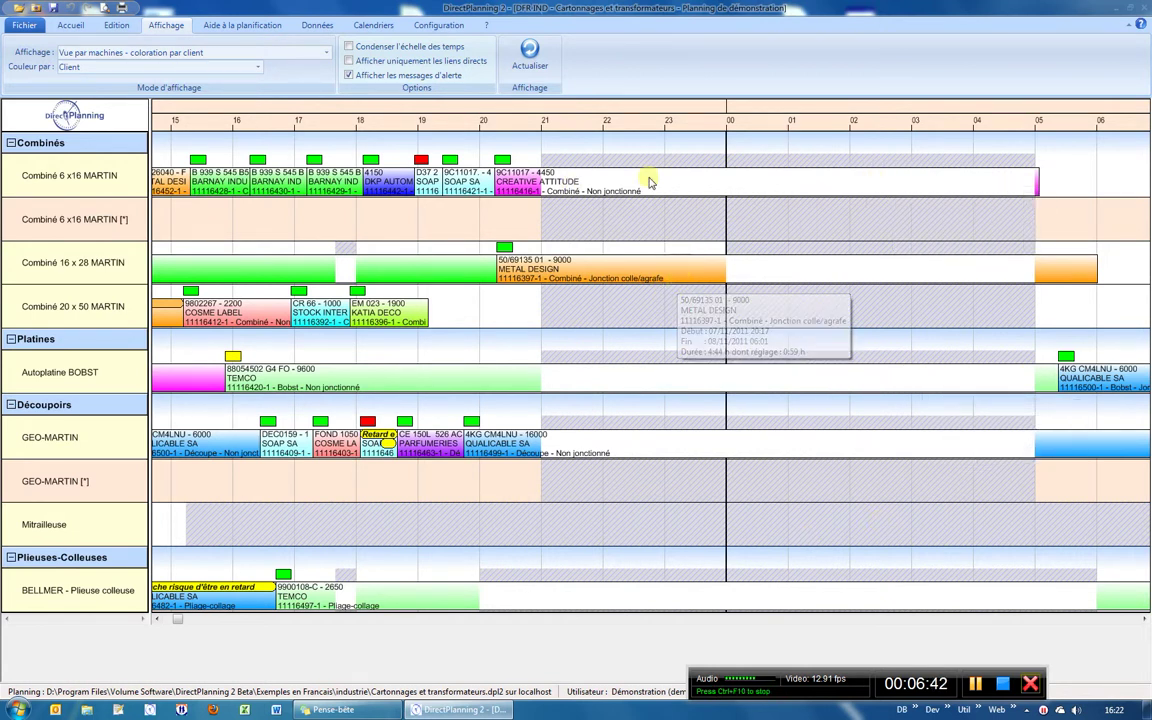
pyautogui.click(348, 47)
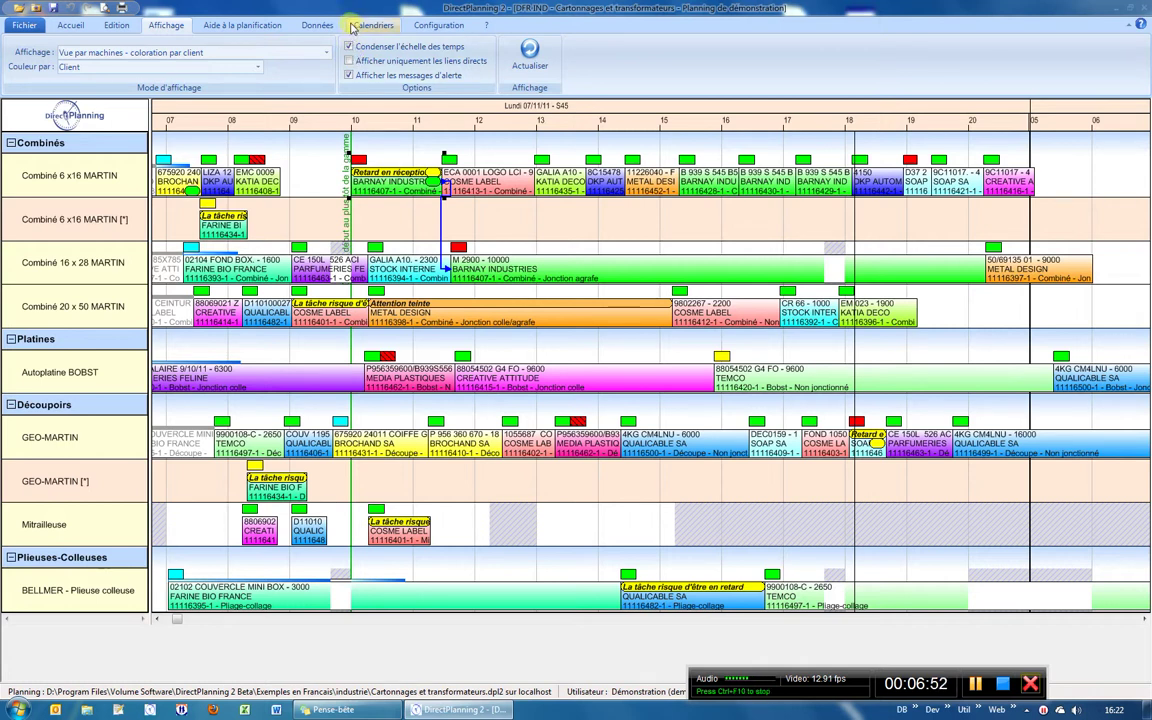
# Open the list of client entities and export it to the desktop as an Excel workbook (.xlsx) under the proposed file name.
pyautogui.click(352, 27)
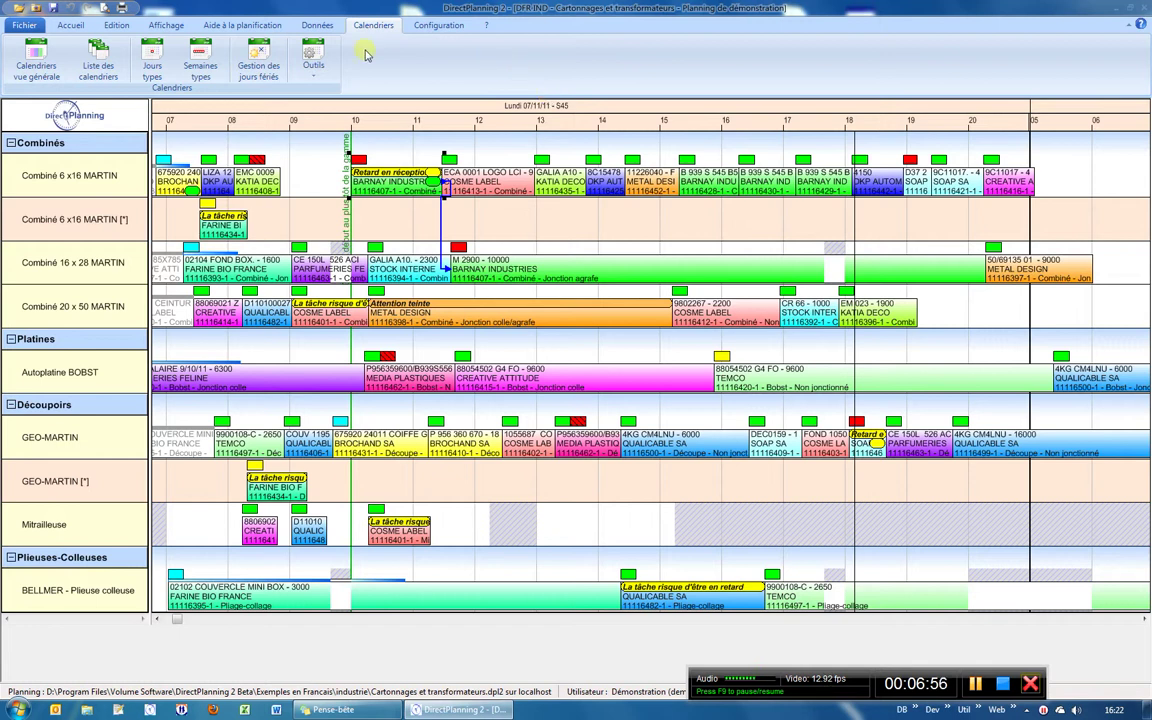
pyautogui.click(317, 25)
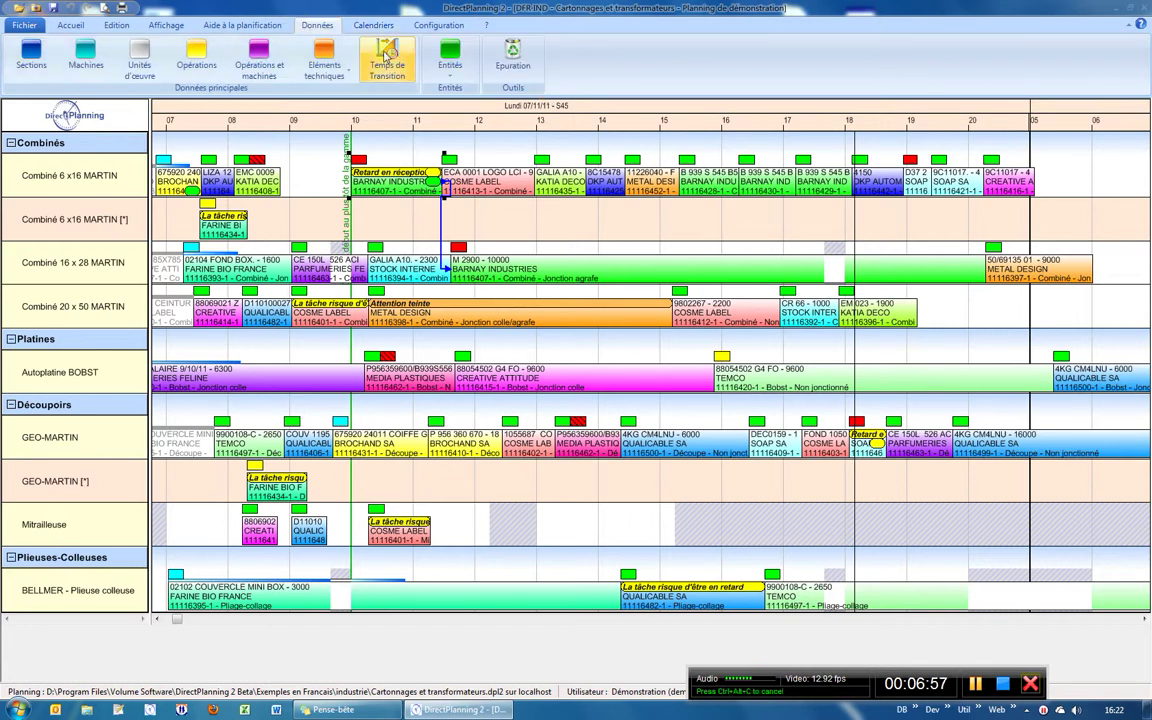
pyautogui.click(450, 62)
pyautogui.click(453, 120)
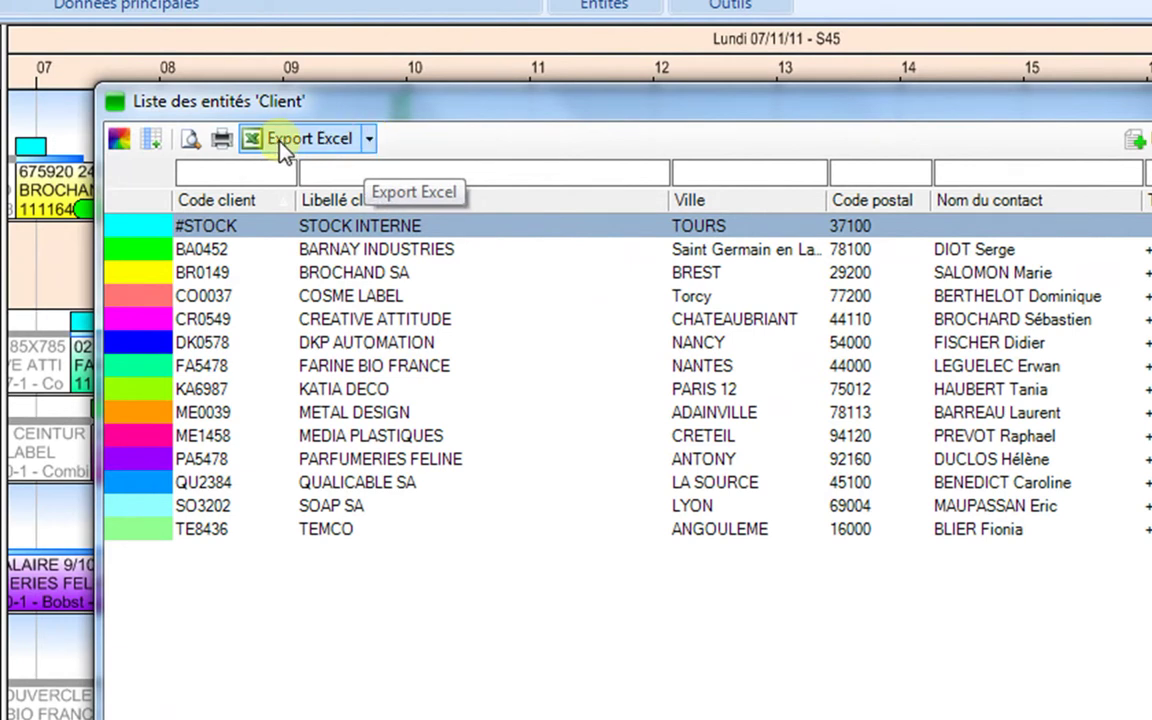
pyautogui.click(369, 140)
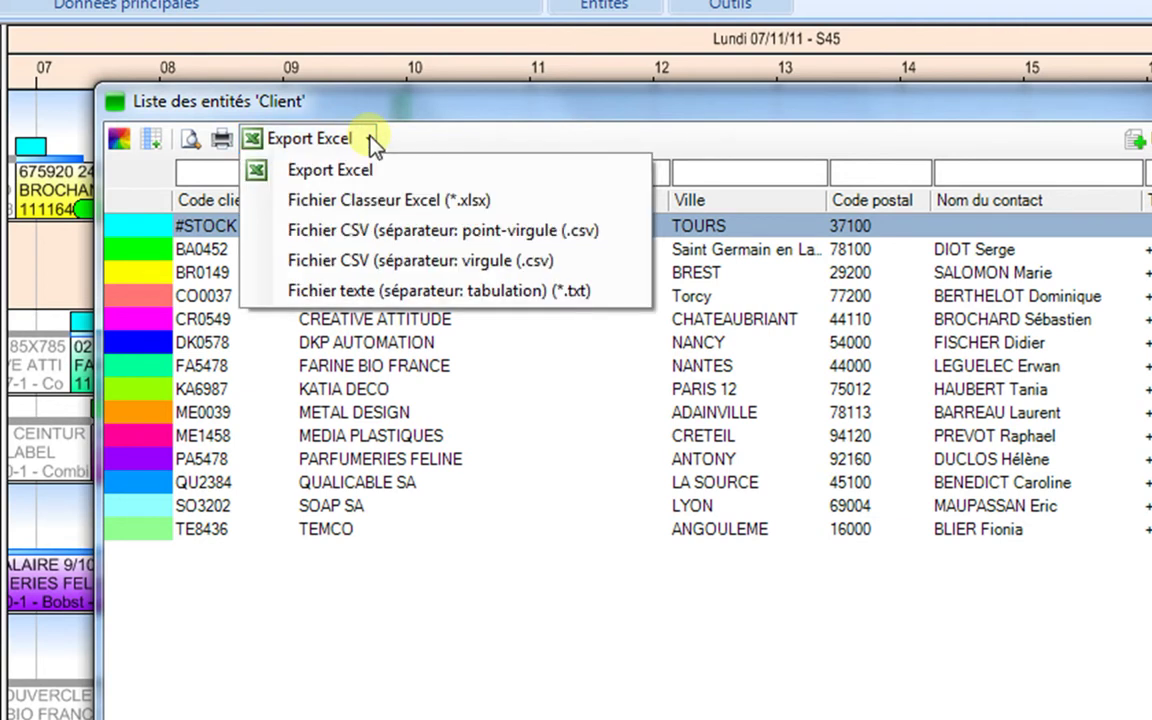
pyautogui.click(370, 205)
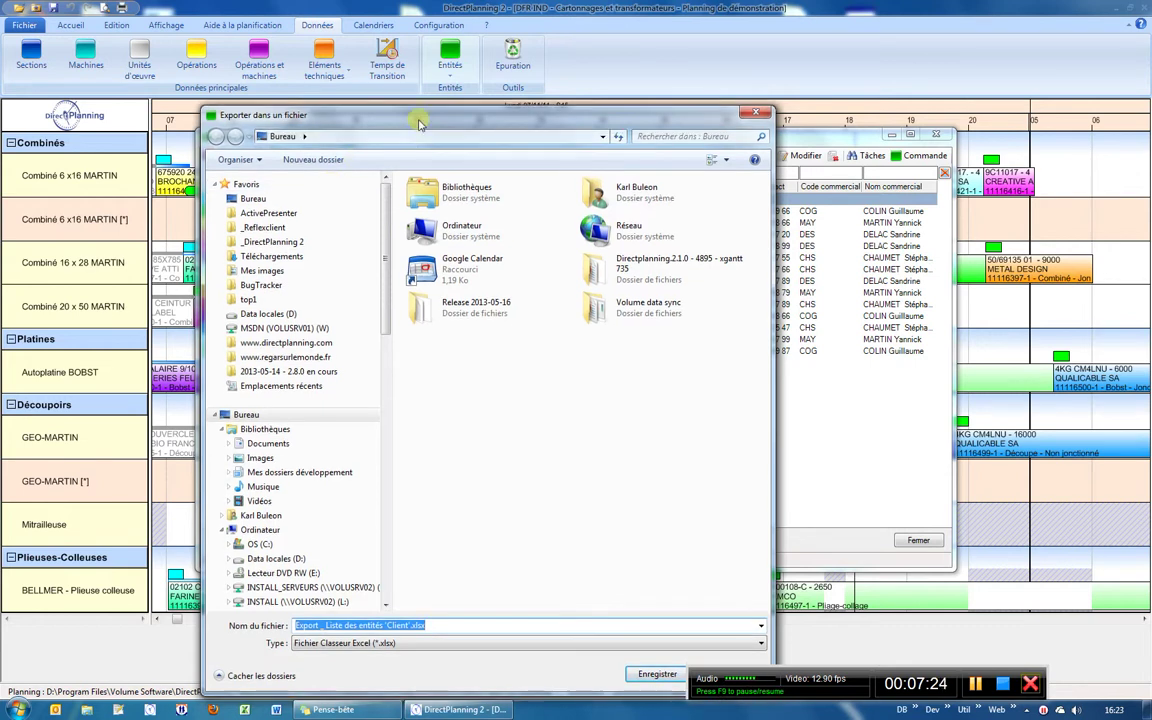
pyautogui.moveTo(418, 120); pyautogui.dragTo(428, 103)
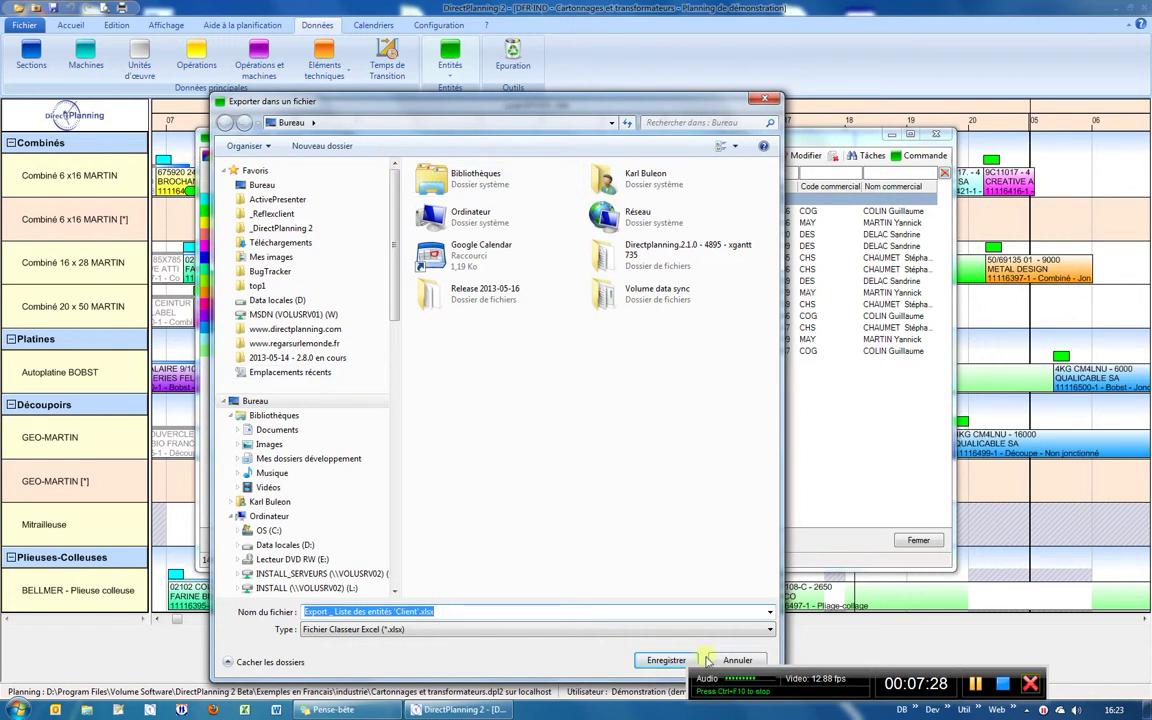
pyautogui.click(672, 660)
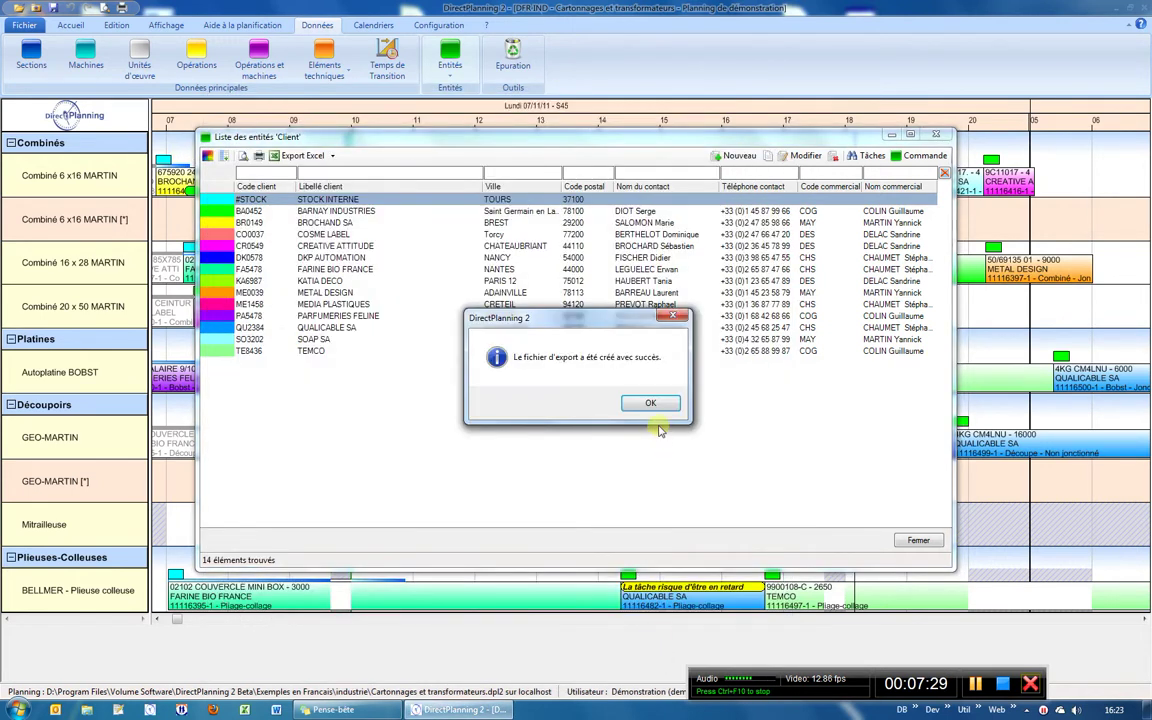
pyautogui.click(652, 403)
# Reposition the exported client file on the desktop, open it in Excel to check its contents, and close it and the client list.
pyautogui.click(1148, 712)
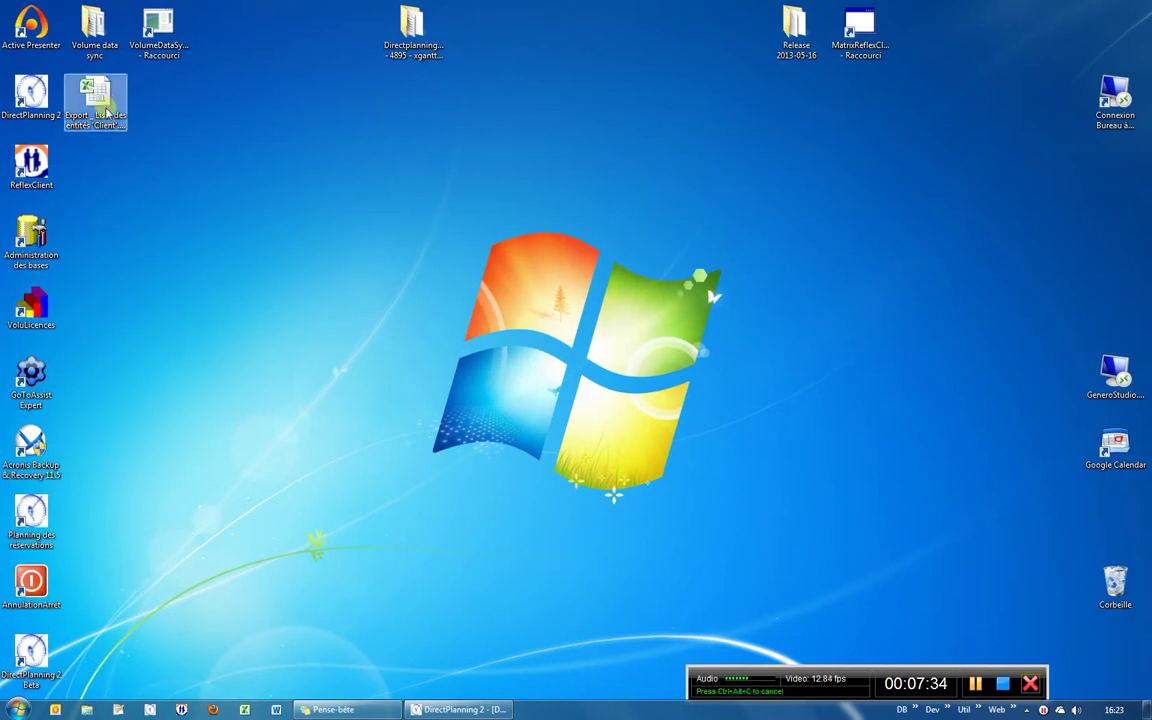
pyautogui.moveTo(107, 113); pyautogui.dragTo(428, 108)
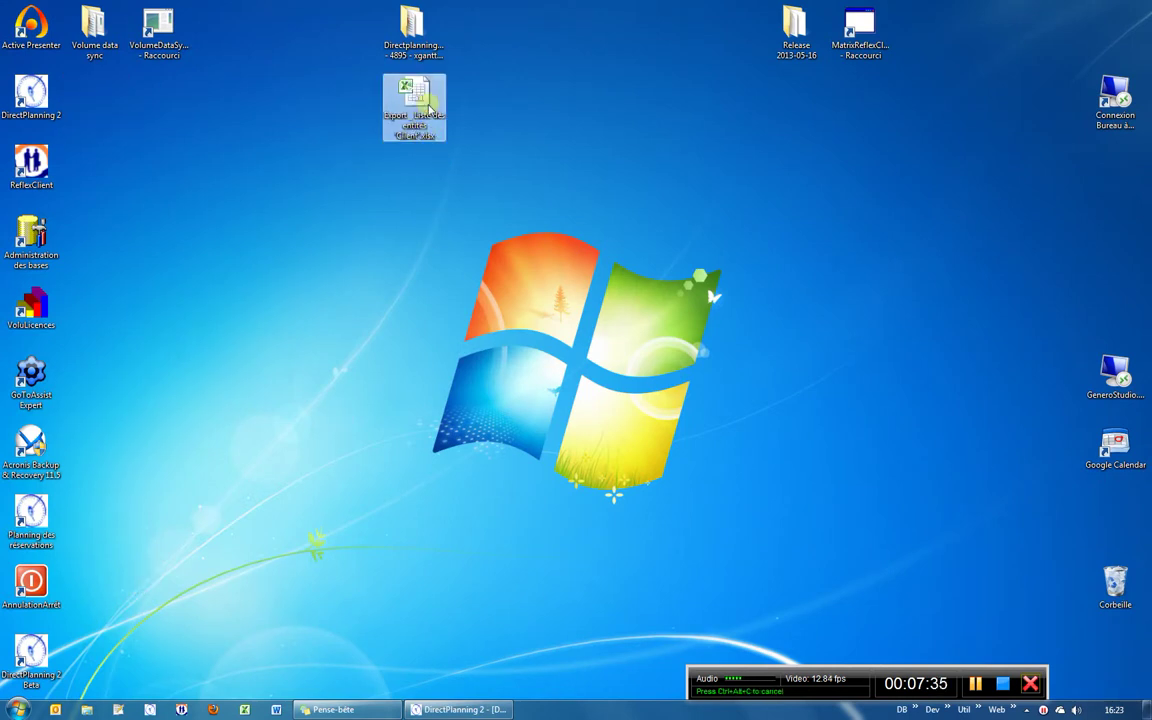
pyautogui.doubleClick(428, 108)
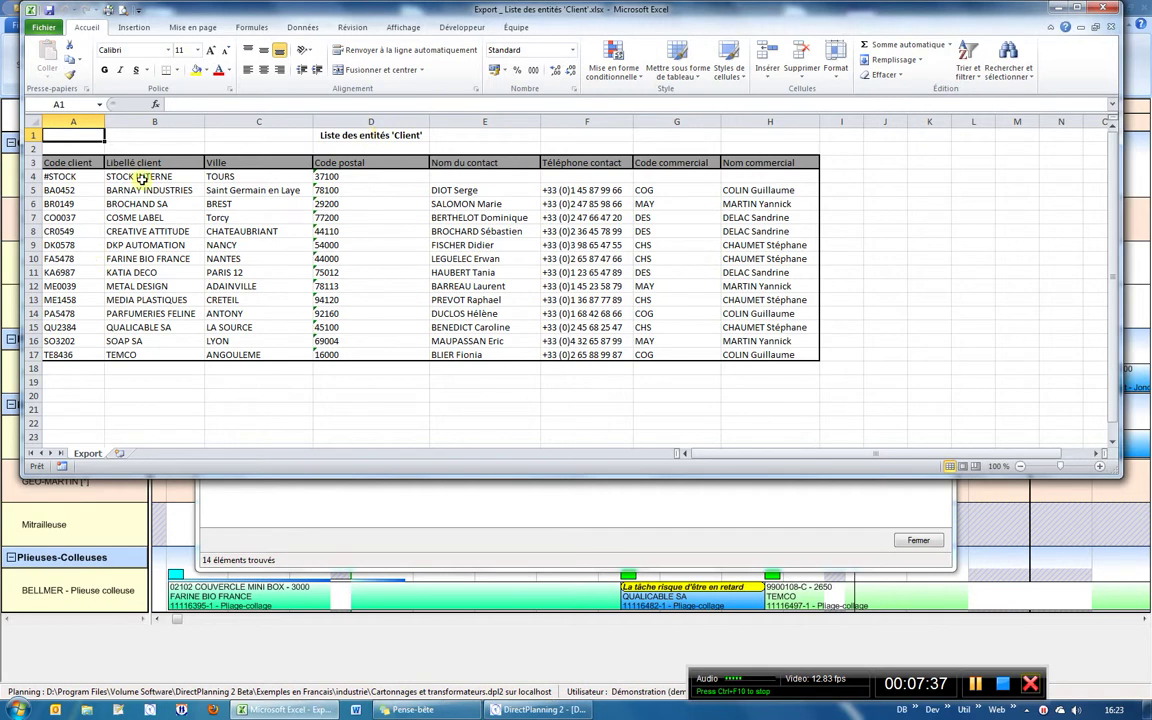
pyautogui.click(1104, 12)
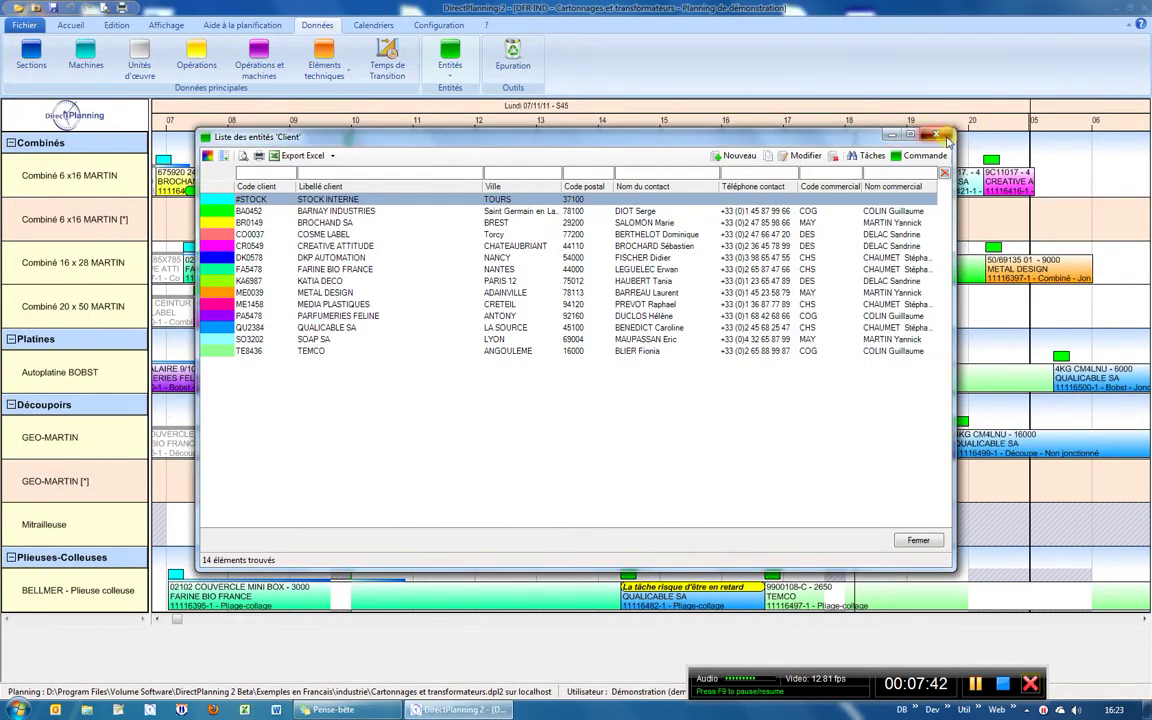
pyautogui.click(938, 136)
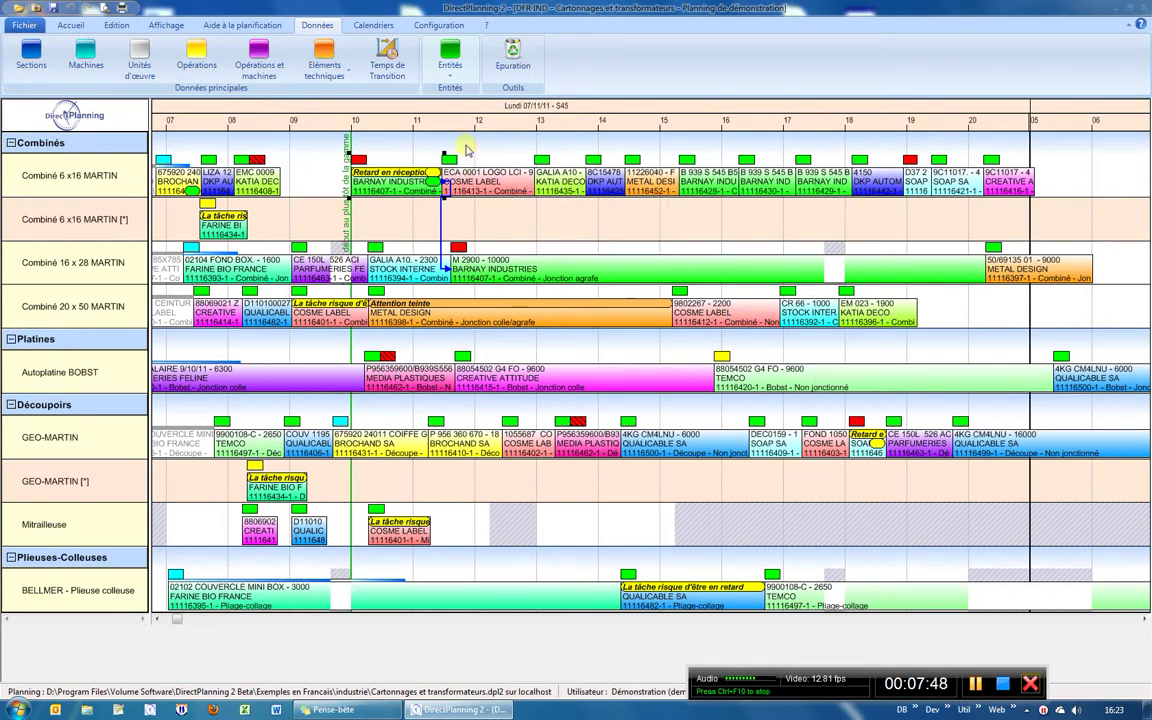
# Go to 21 June 2013 on the planning, return to the current date, and go back to the scheduling start date.
pyautogui.click(519, 119)
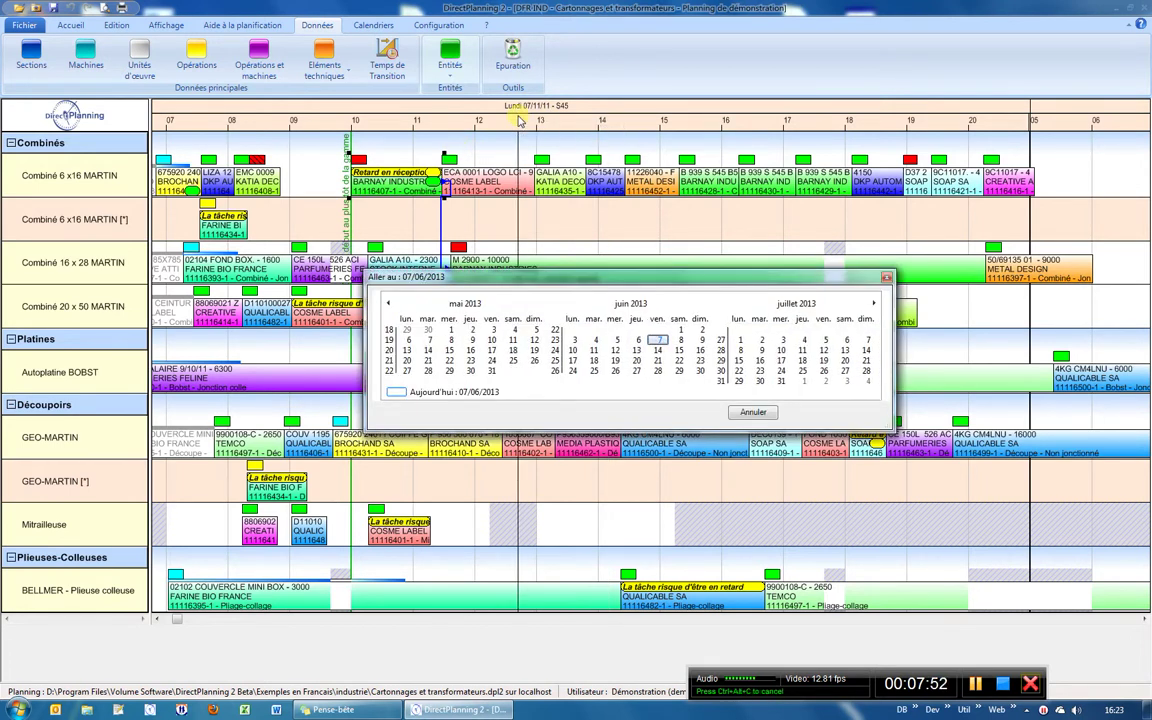
pyautogui.click(660, 360)
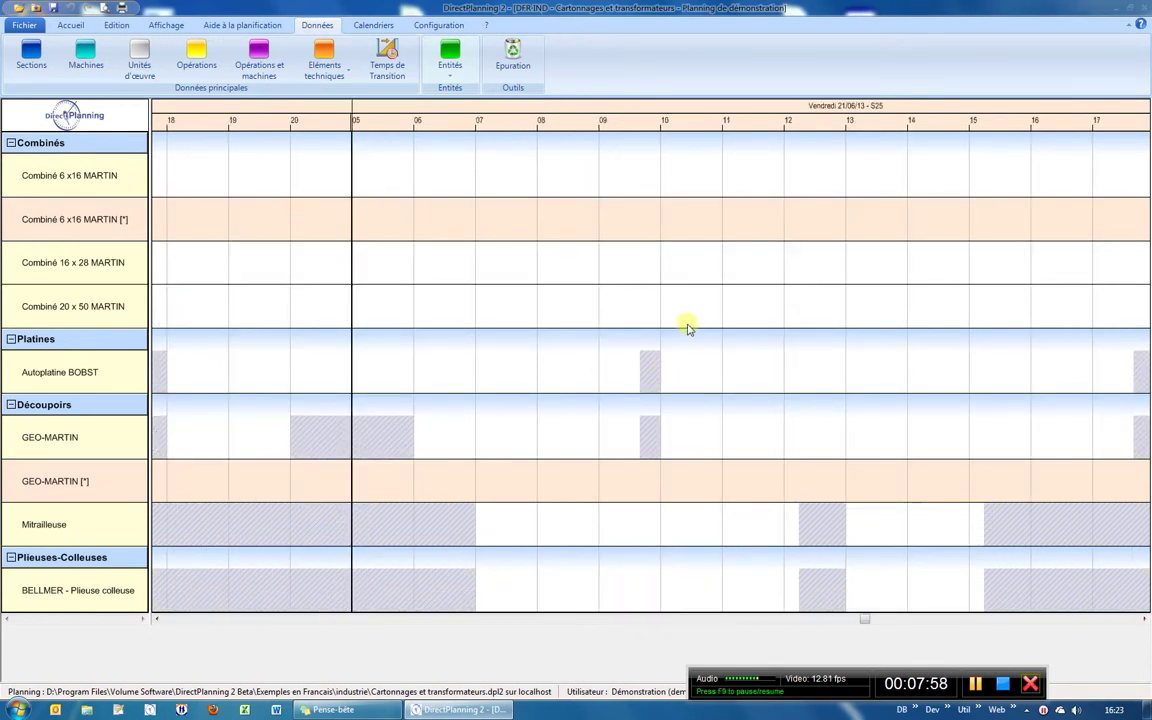
pyautogui.press('Home')
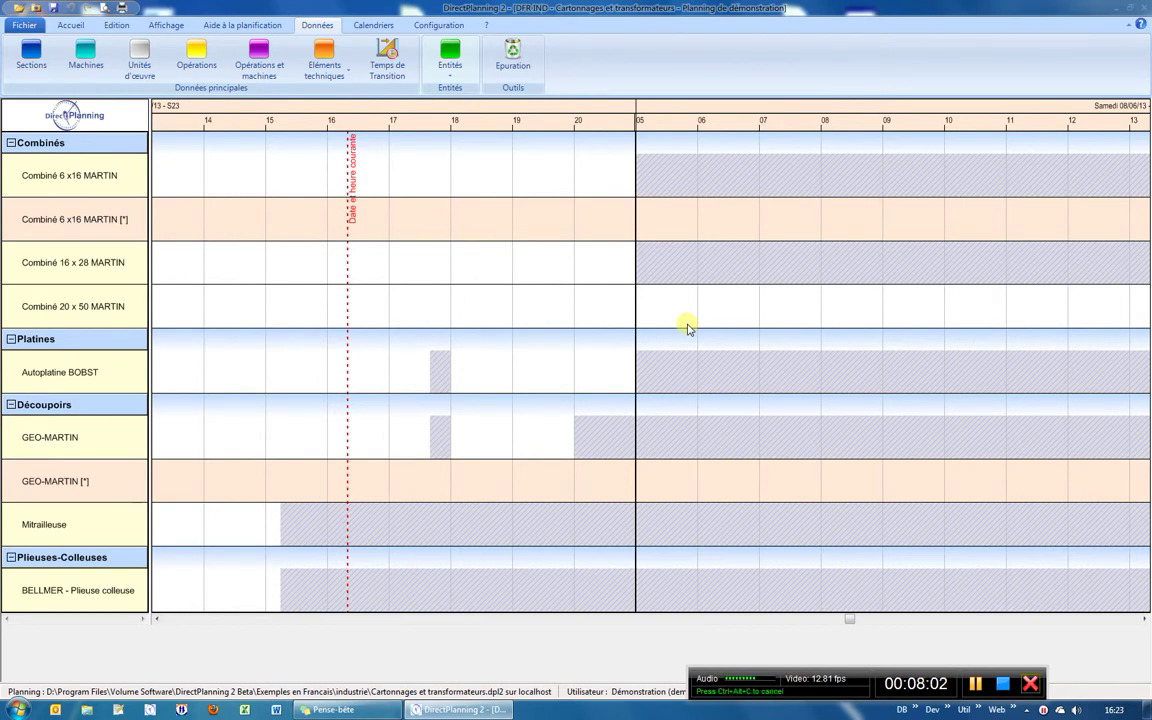
pyautogui.press('Home')
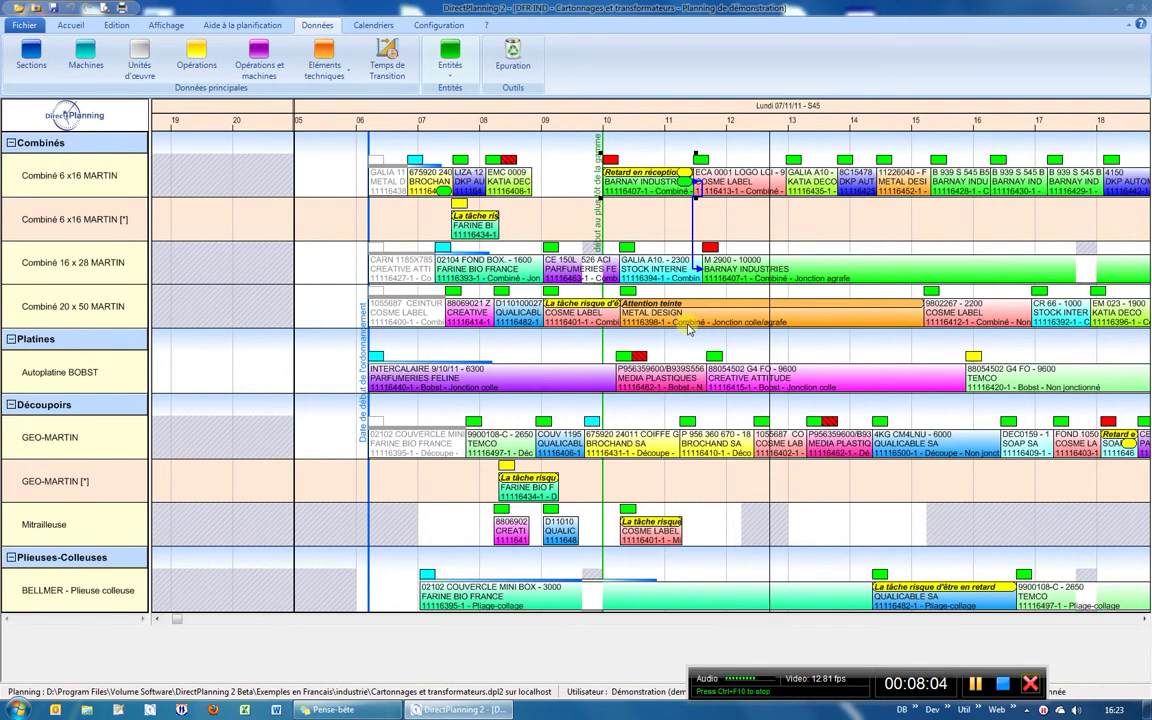
pyautogui.click(1144, 619)
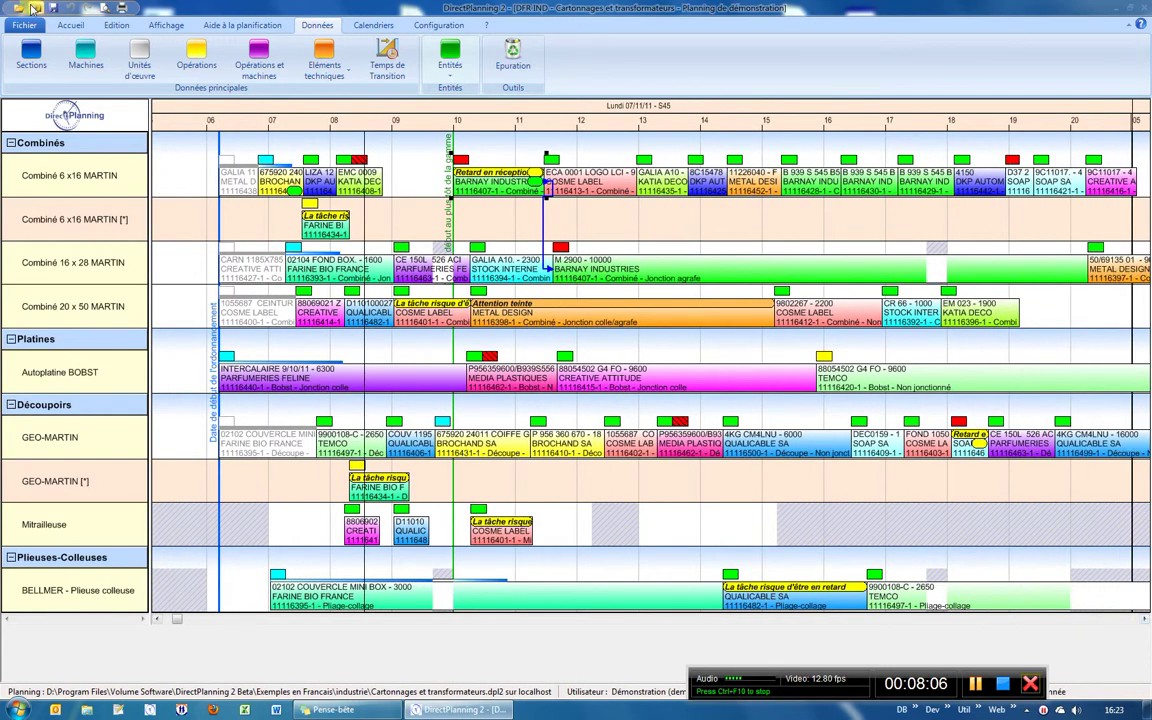
# Review the planning's options for going to today's date, a given date or the selected task.
pyautogui.click(70, 25)
pyautogui.click(524, 76)
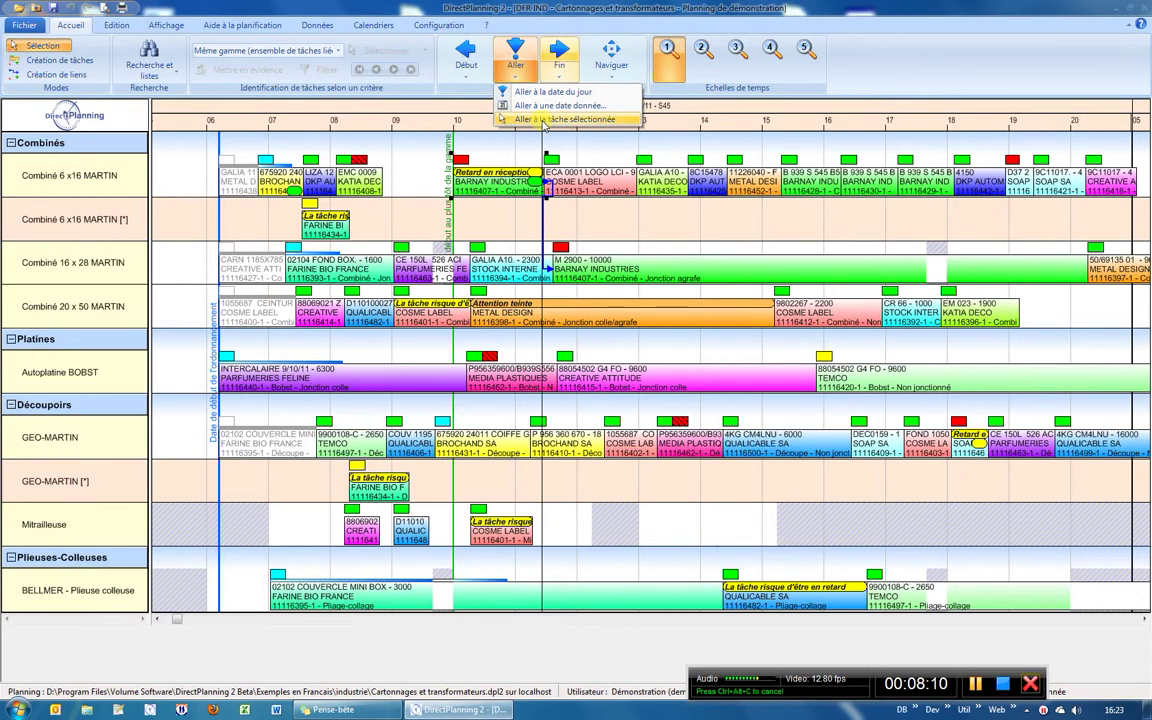
pyautogui.click(598, 154)
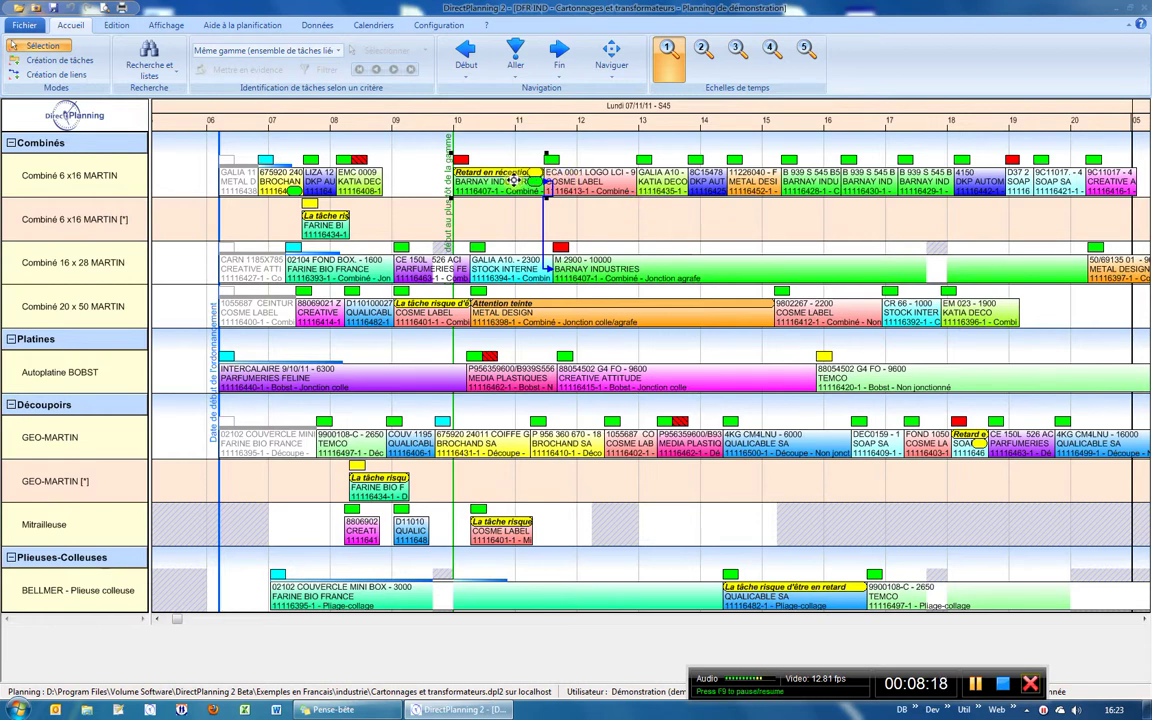
# Examine the markers of the BARNAY INDUSTRIES task on Combiné 6 x16 MARTIN, including the Etat OF marker's notes, and close without saving.
pyautogui.doubleClick(545, 186)
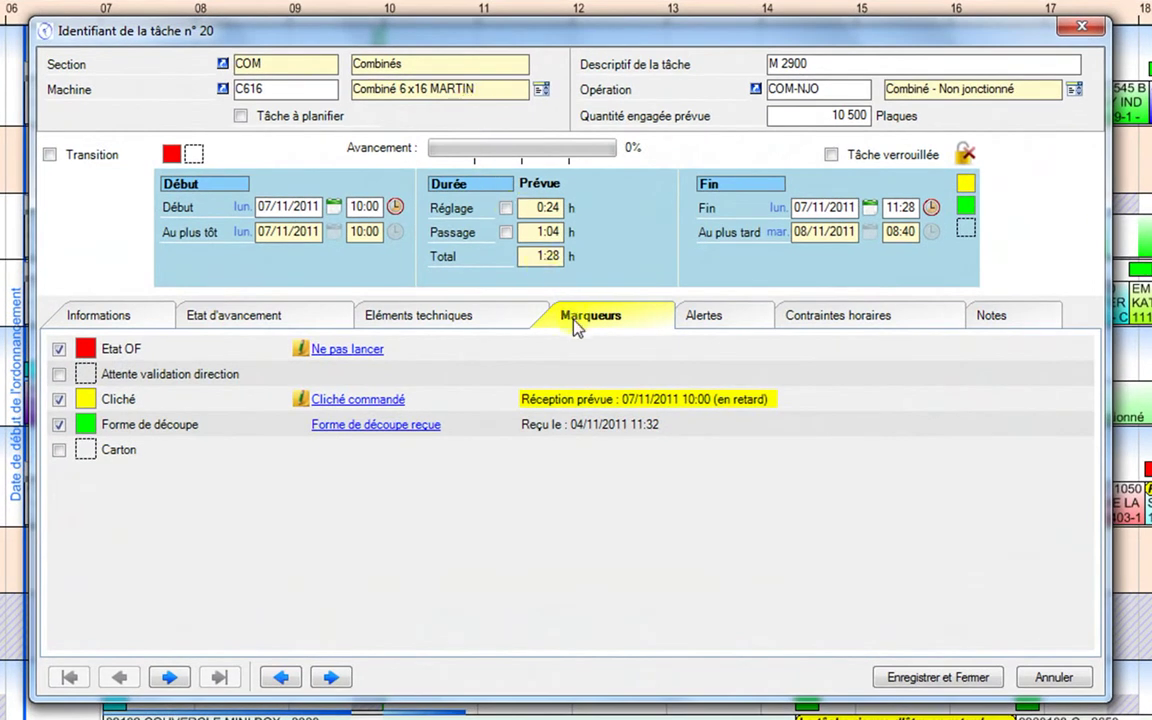
pyautogui.click(350, 352)
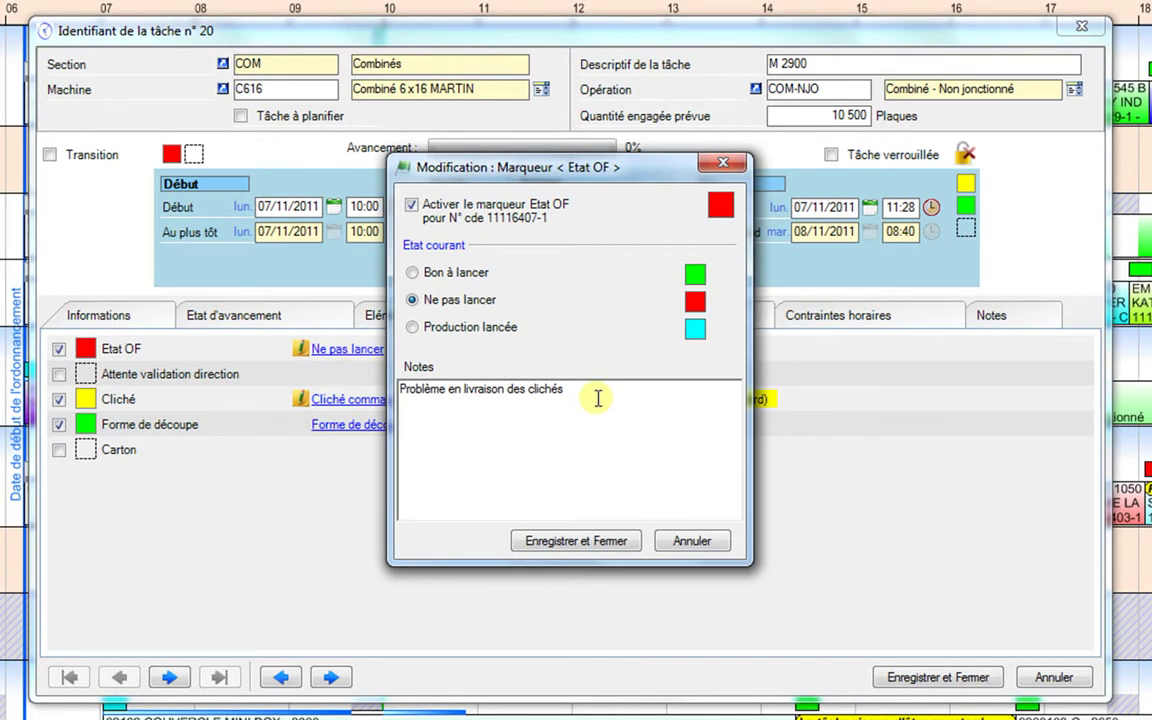
pyautogui.click(690, 541)
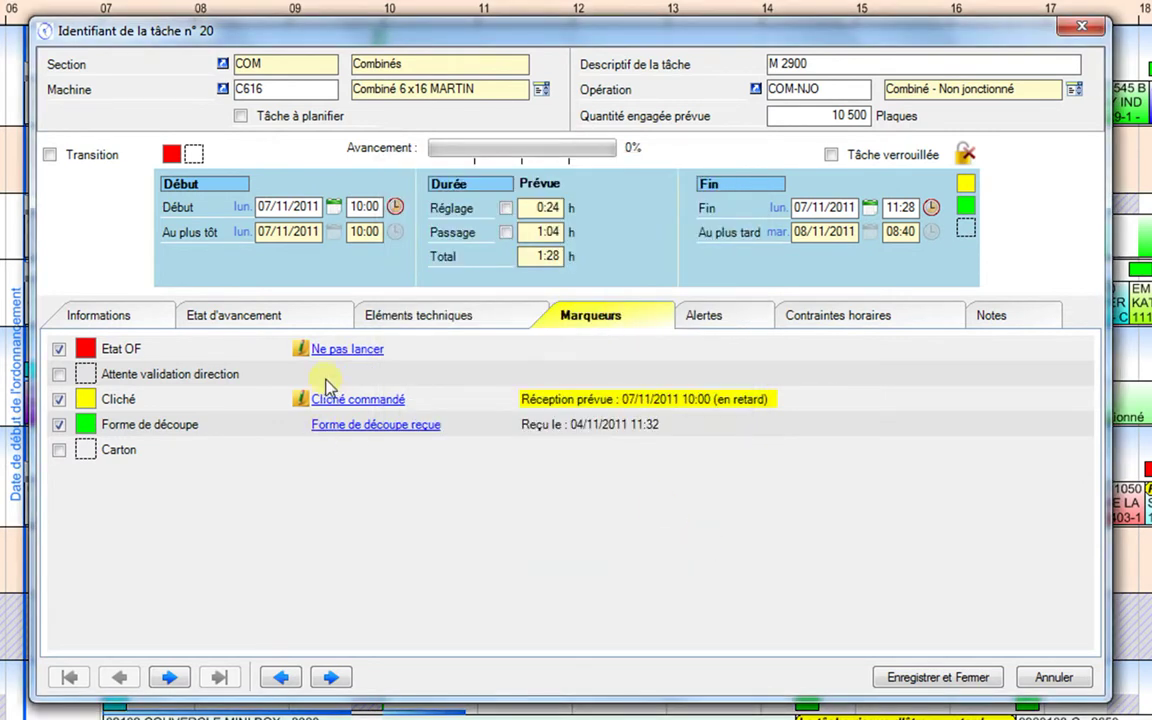
pyautogui.moveTo(302, 358)
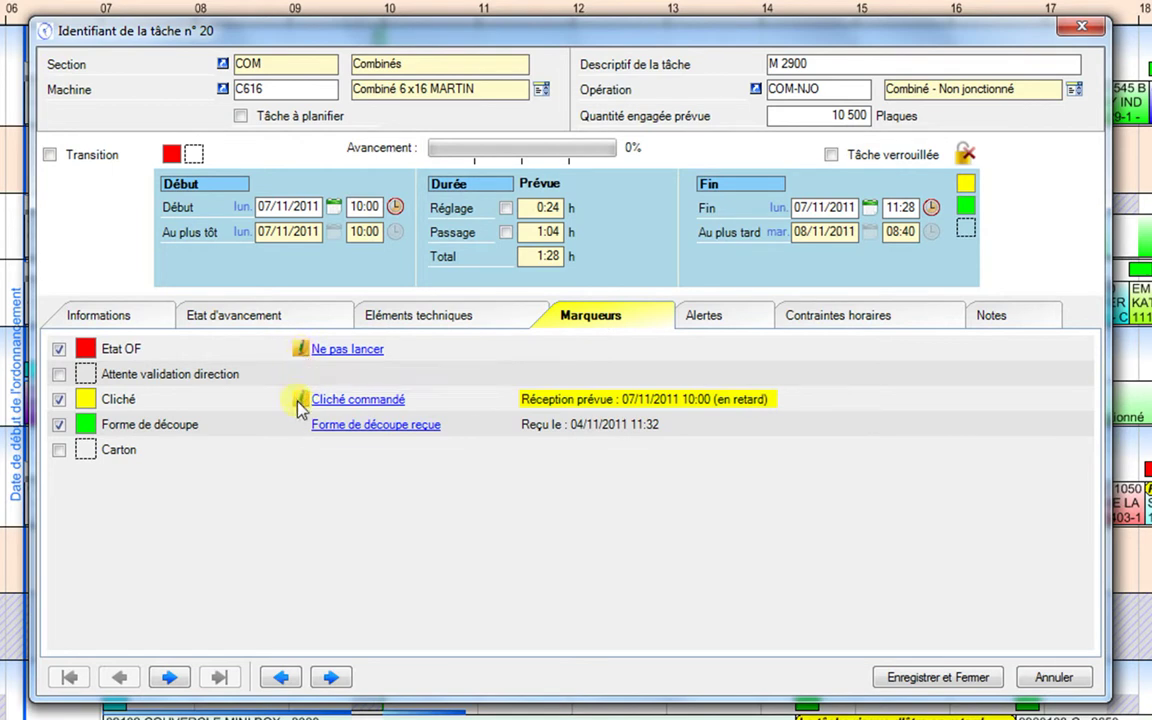
pyautogui.moveTo(302, 408)
pyautogui.click(1053, 677)
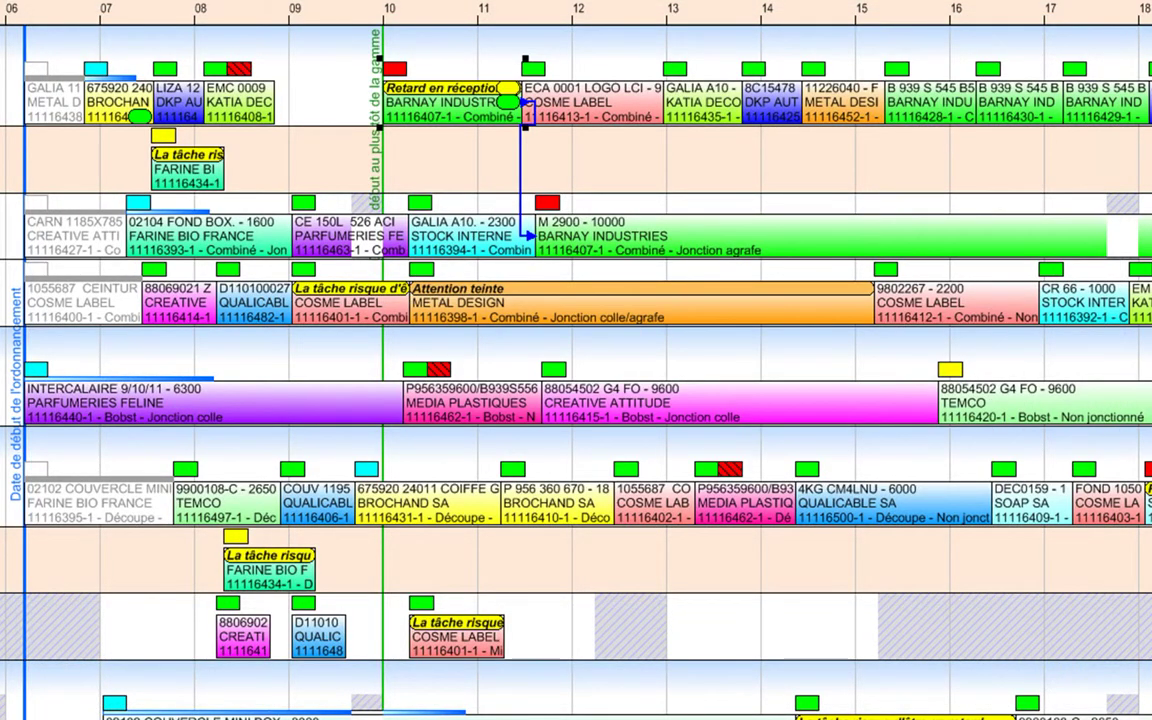
pyautogui.hscroll(1, 576, 370)
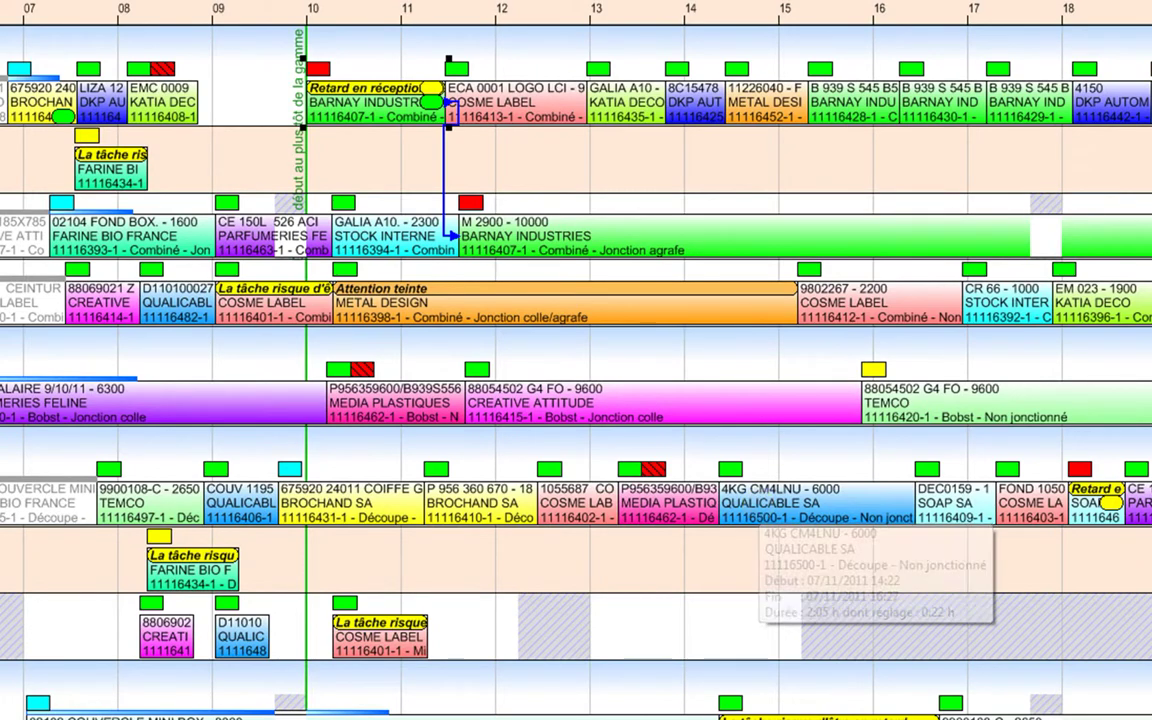